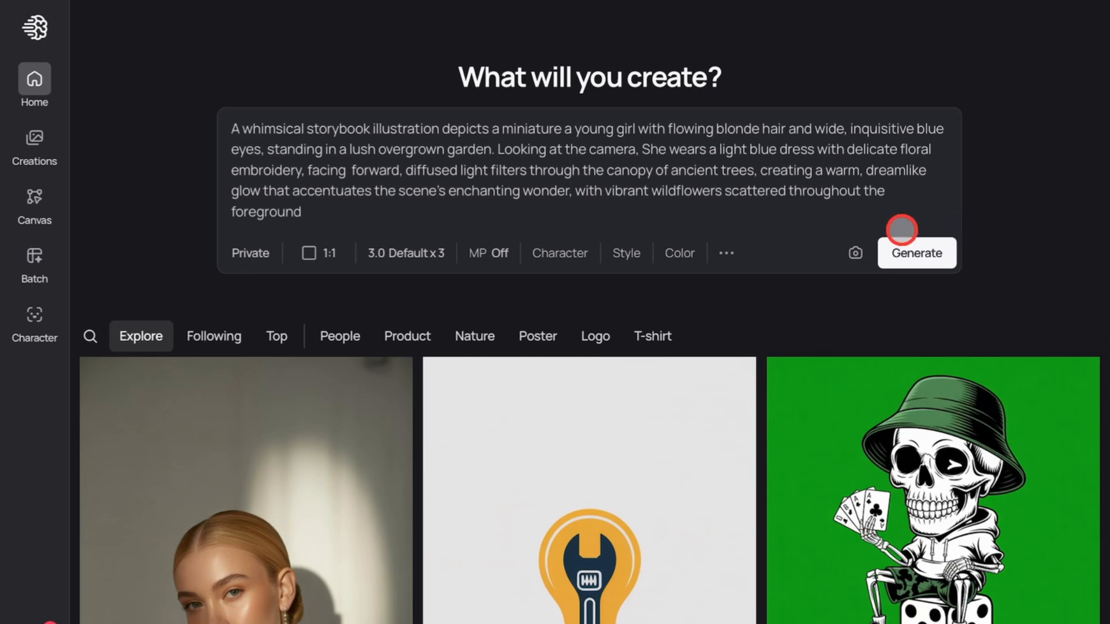
- Generate images from the storybook prompt of the blonde girl in the garden and view the three results in Creations
click(897, 250)
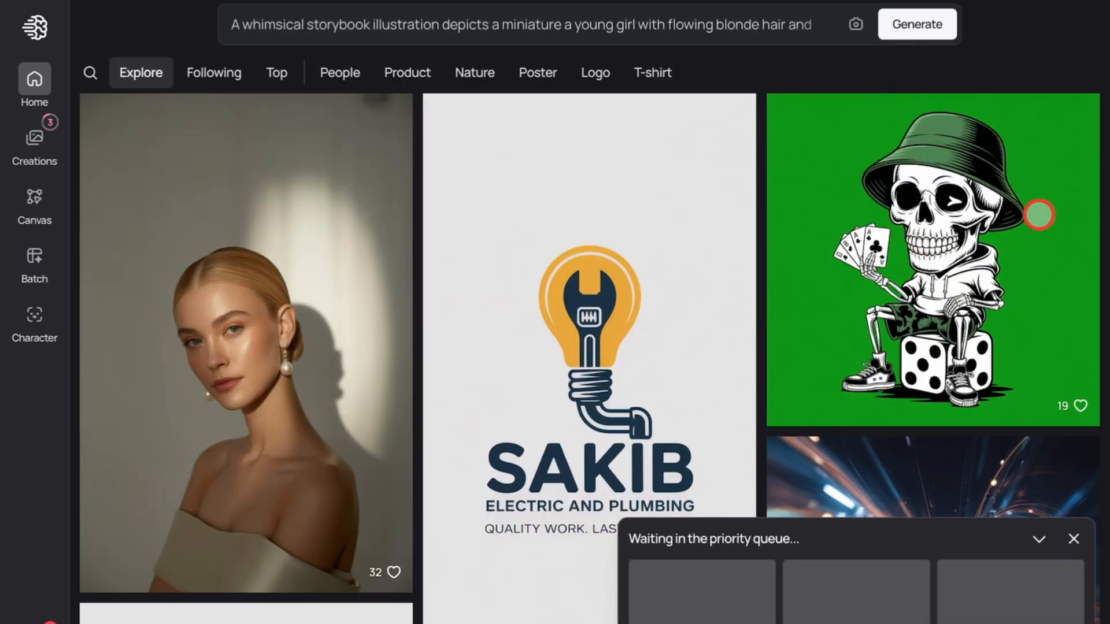
click(16, 140)
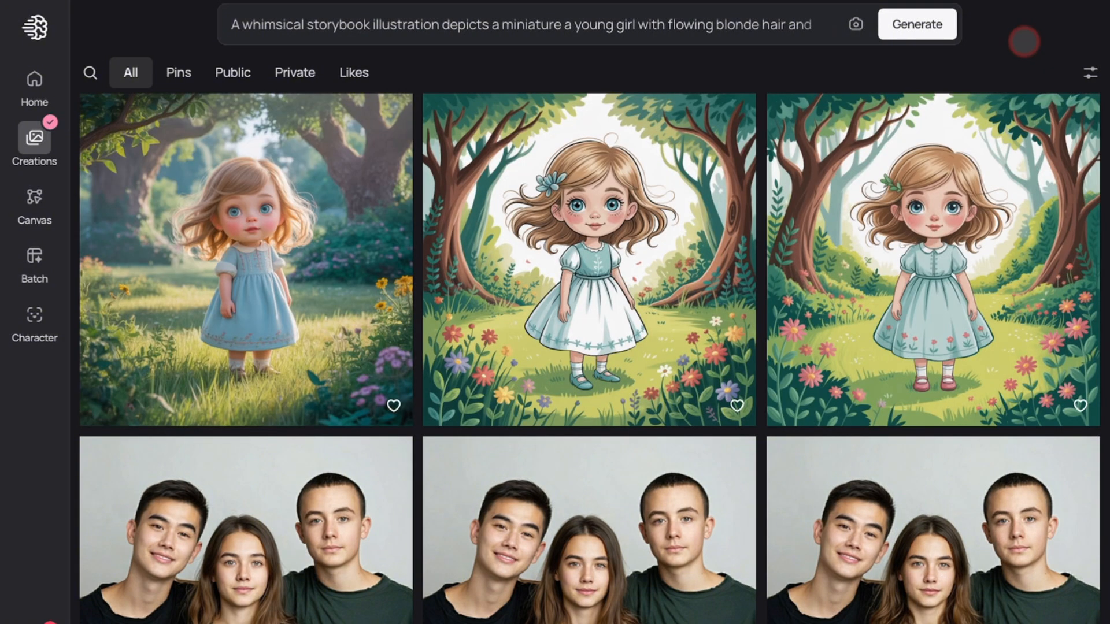
click(230, 307)
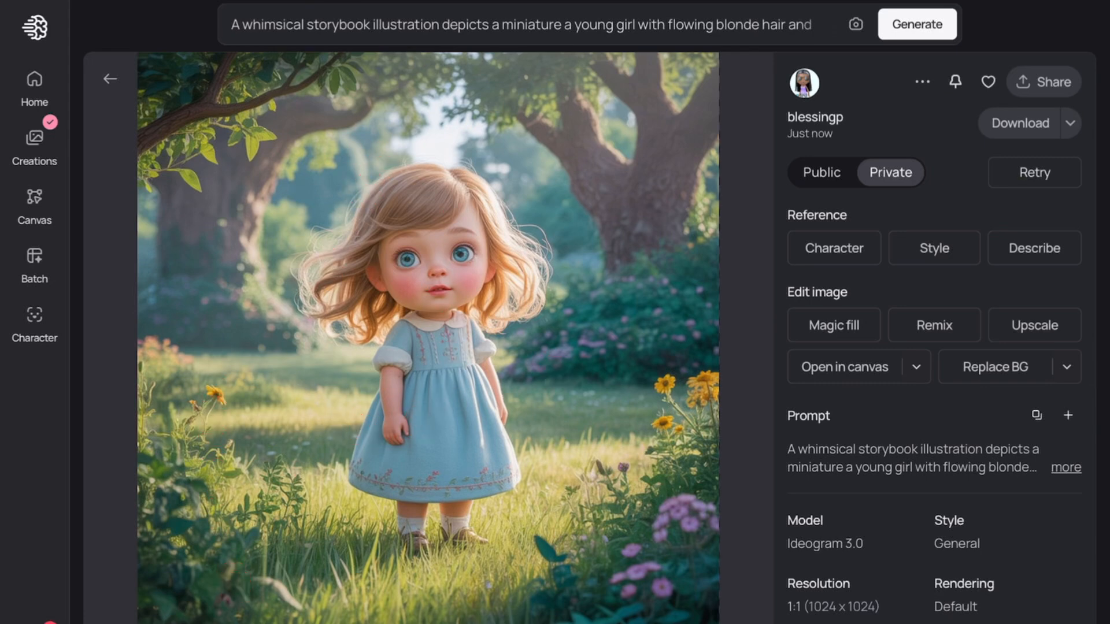
key(Right)
key(Right)
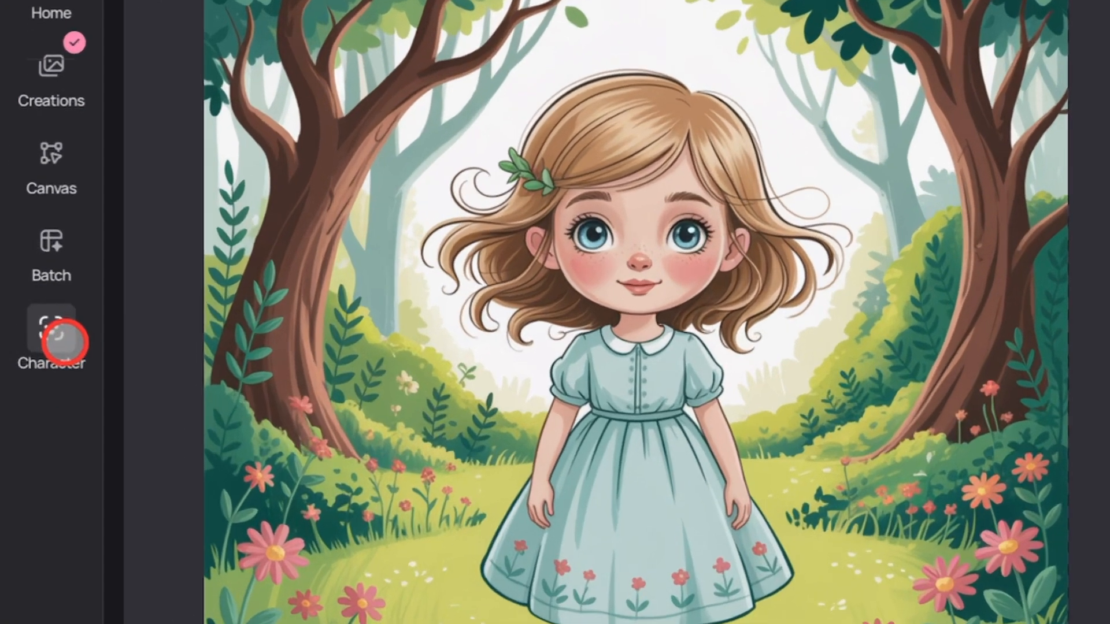
- Create a new character from the existing creation of the girl in the plain light blue dress with red shoes
click(38, 319)
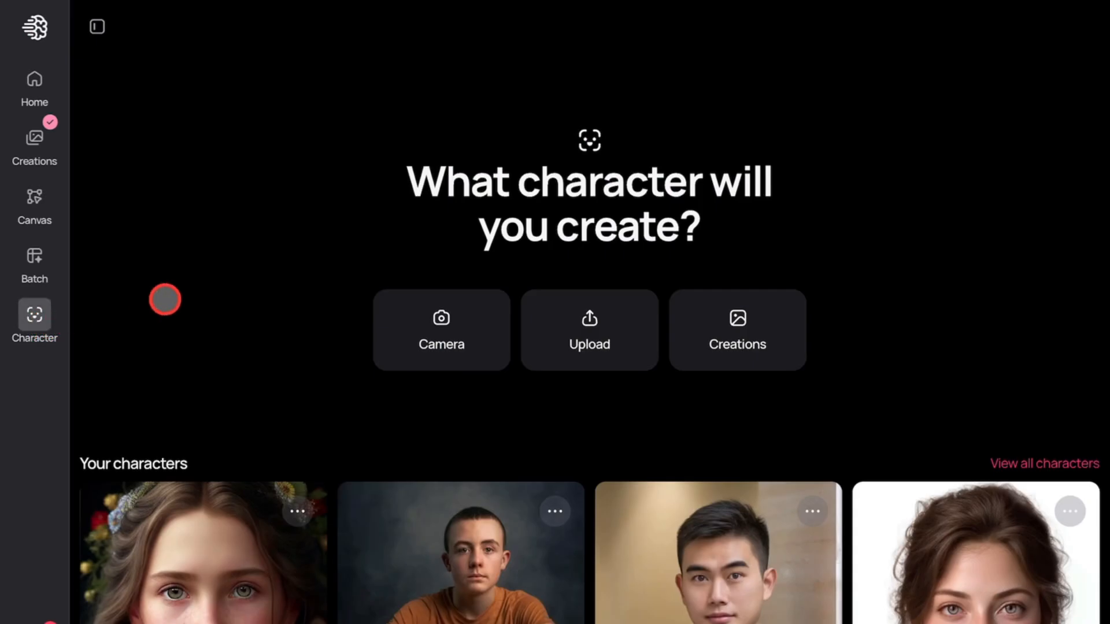
click(720, 345)
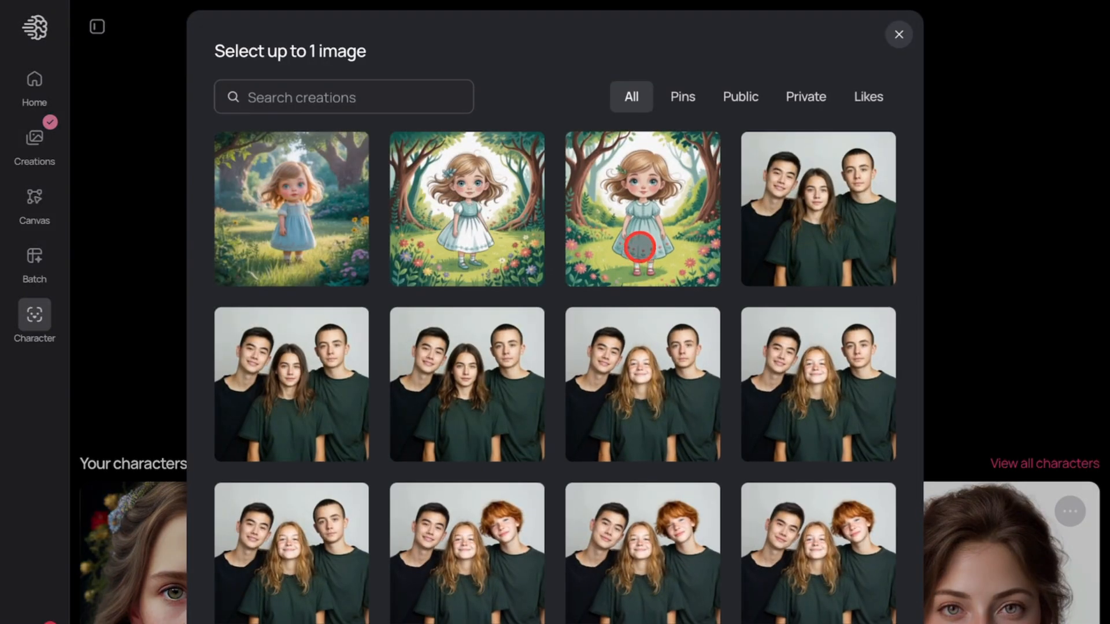
click(639, 247)
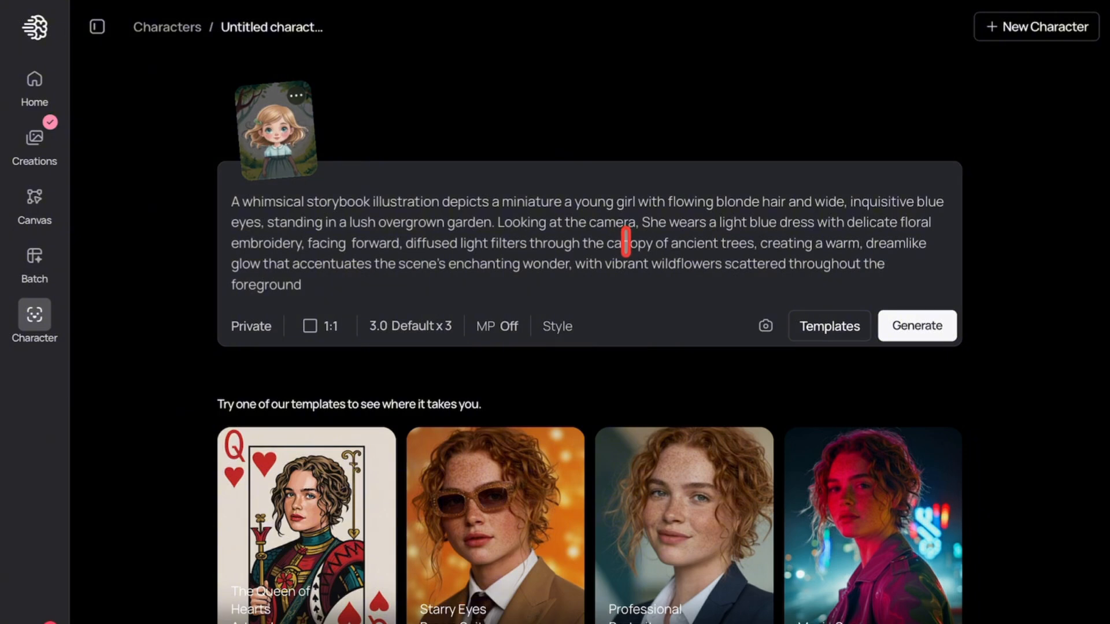
- Replace the prompt with the copied scene of the girl tumbling down a rabbit hole above a white rabbit, and generate it
triple_click(626, 242)
key(BackSpace)
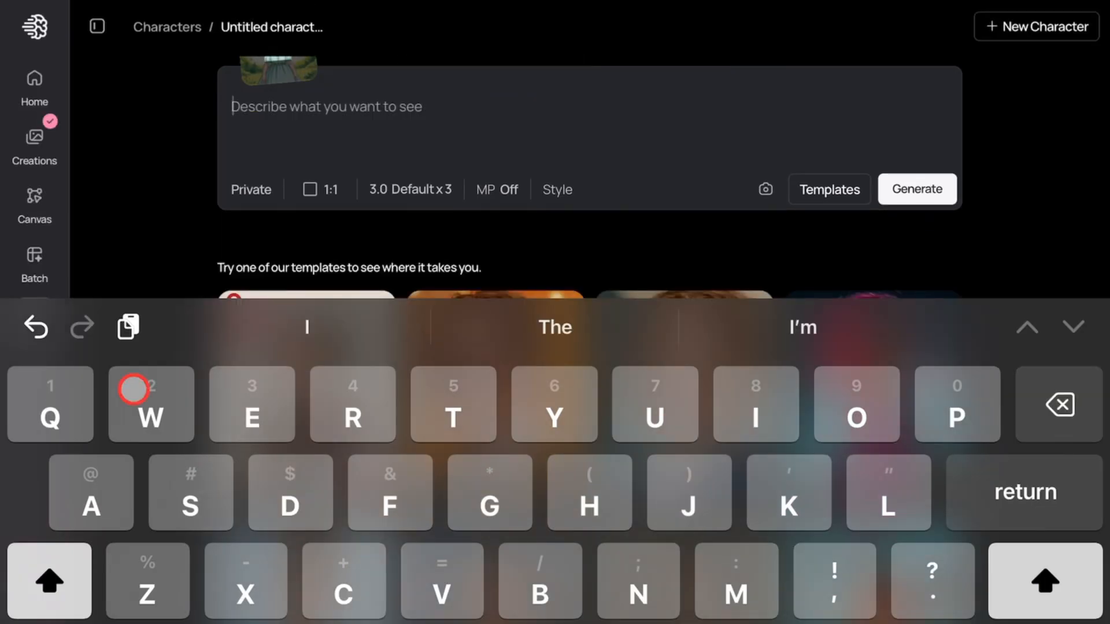
click(128, 327)
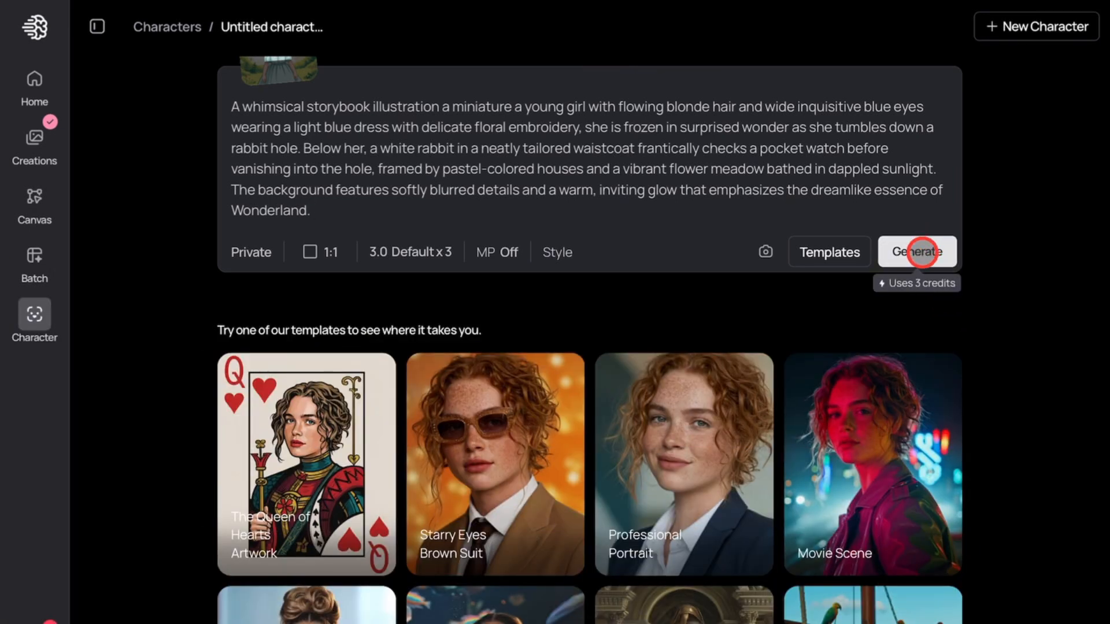
click(922, 252)
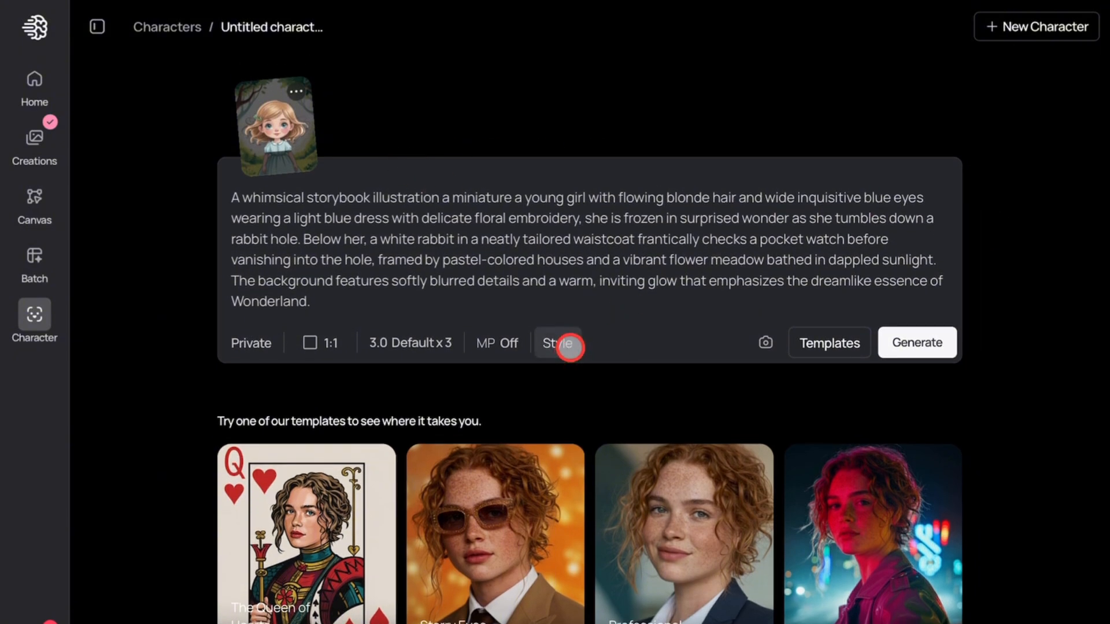
click(899, 340)
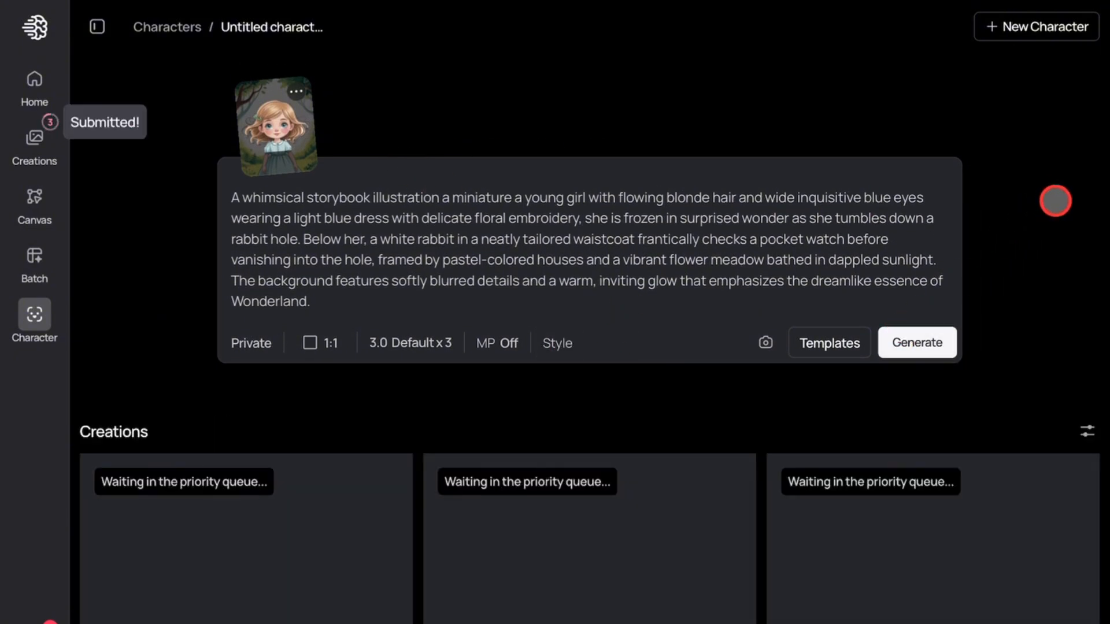
- Examine the generated rabbit hole illustrations one by one at full size for character consistency
scroll(1043, 225, down, 3)
scroll(1043, 225, up, 1)
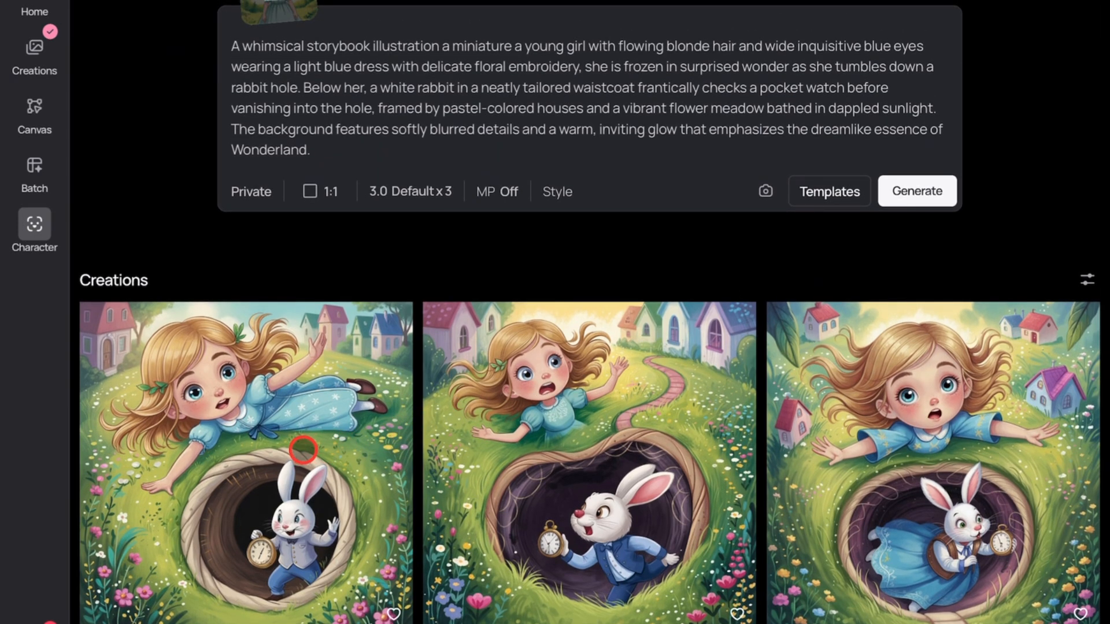
click(303, 450)
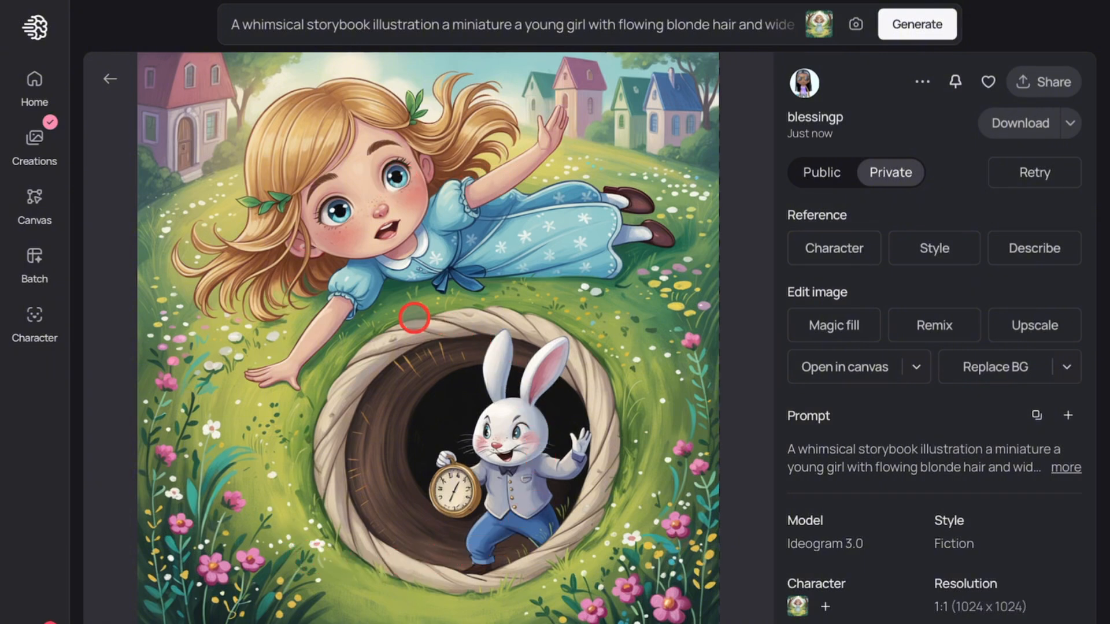
key(Right)
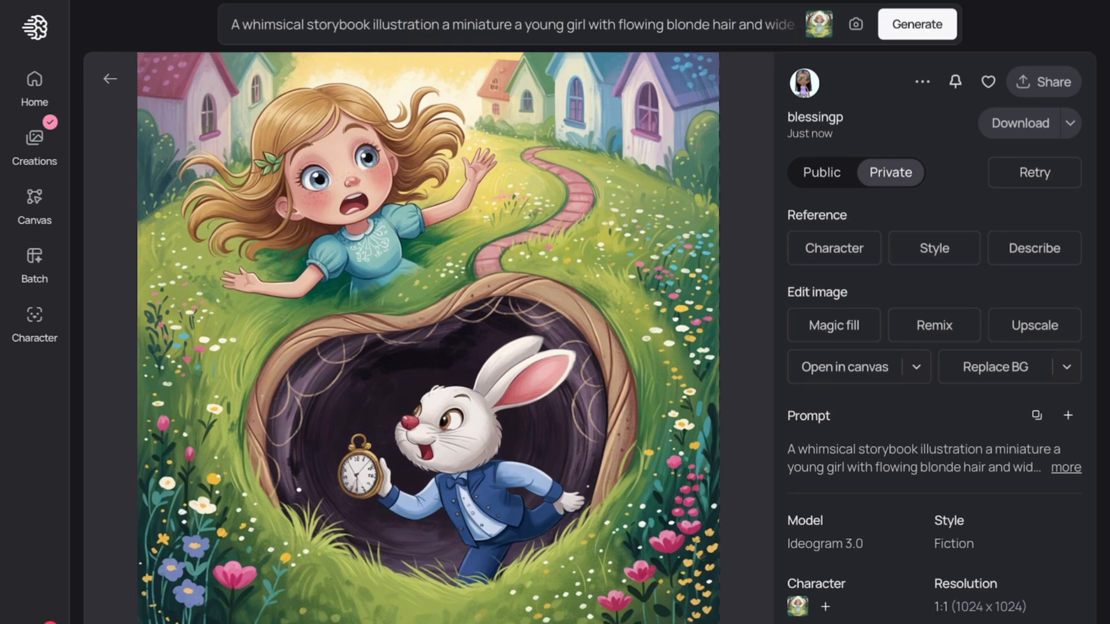
key(Right)
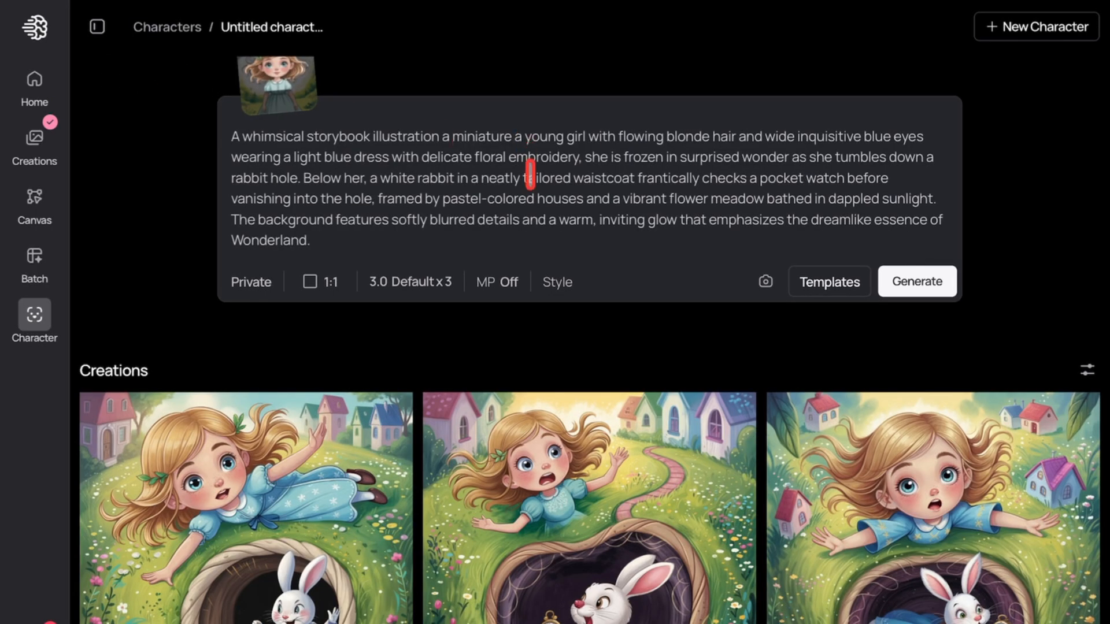
- Replace the prompt with the copied scene of the girl playing croquet with a flamingo before the Queen of Hearts, and generate it
click(530, 174)
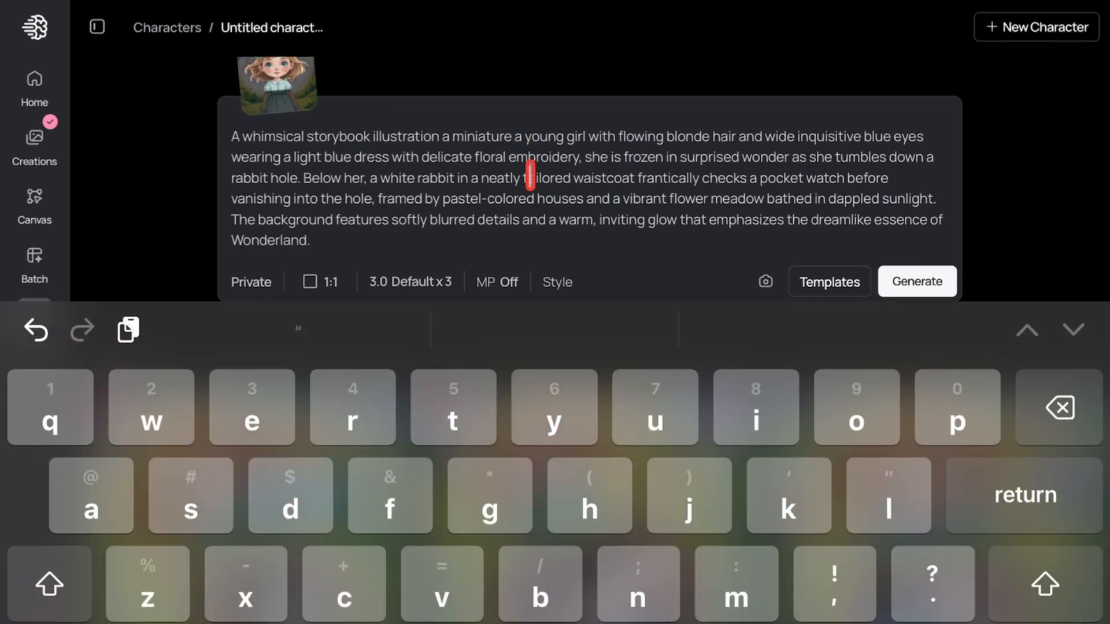
triple_click(530, 174)
click(1060, 405)
click(127, 327)
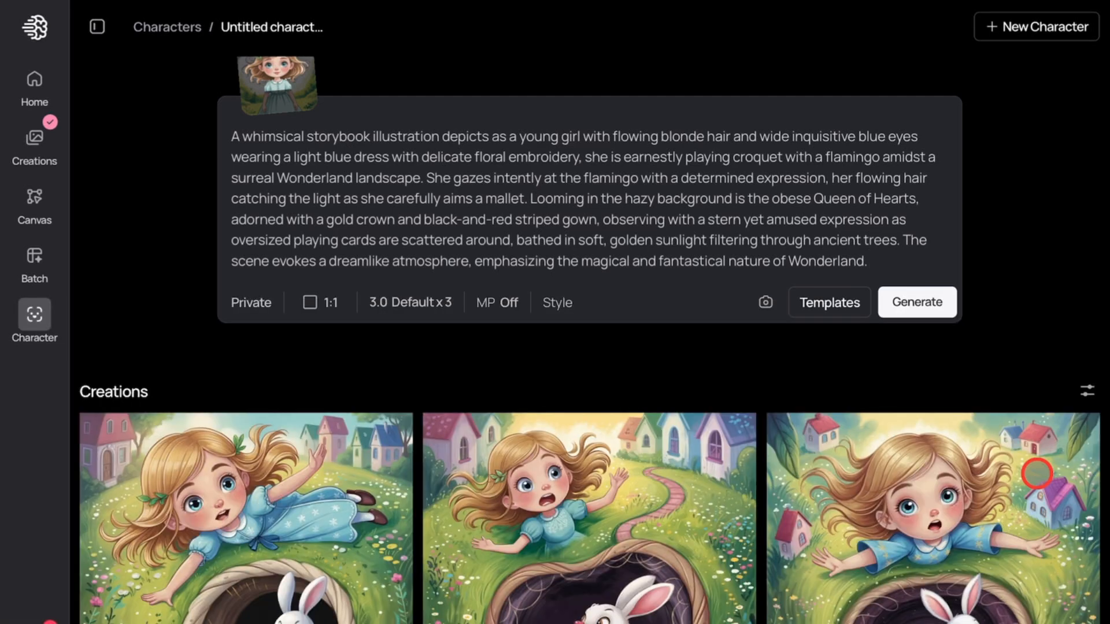
click(932, 304)
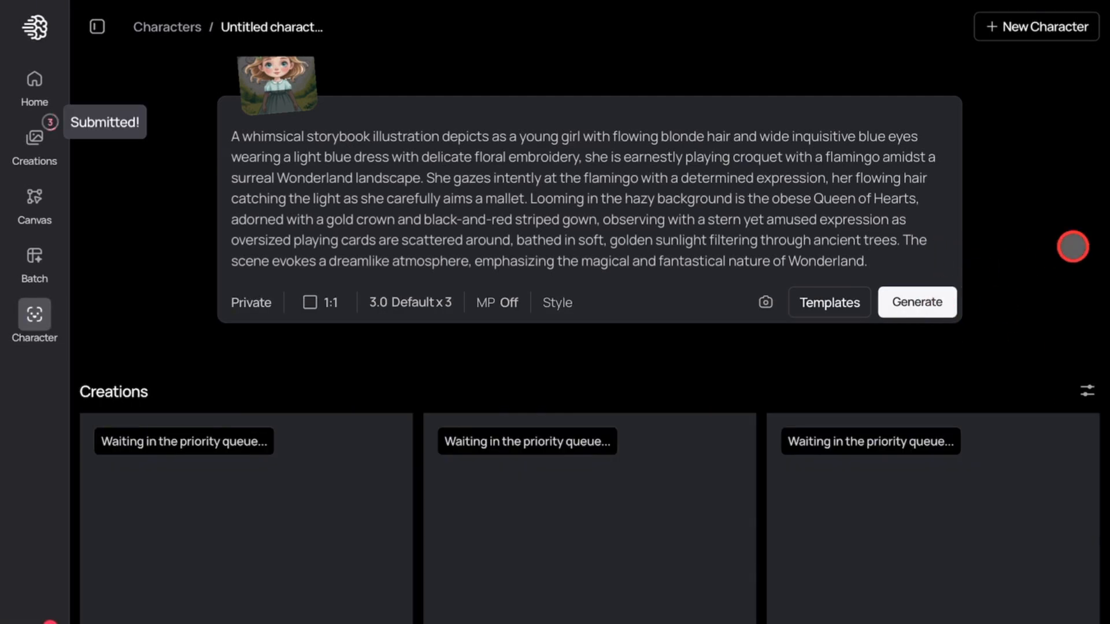
- Examine each generated croquet illustration at full size, and return to the character page
scroll(1070, 245, down, 4)
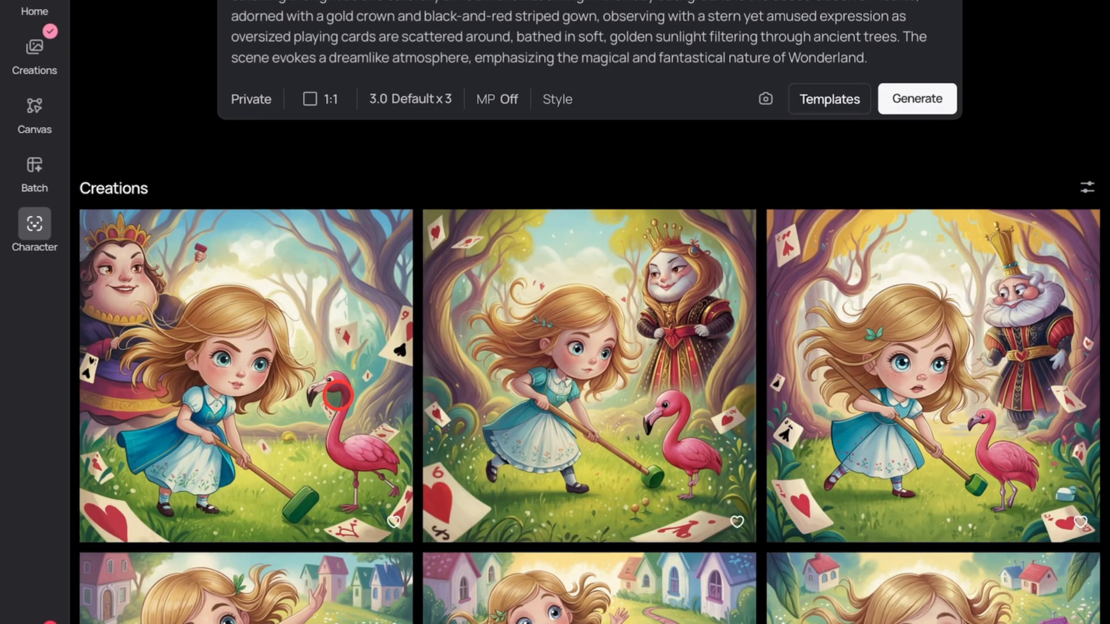
click(337, 397)
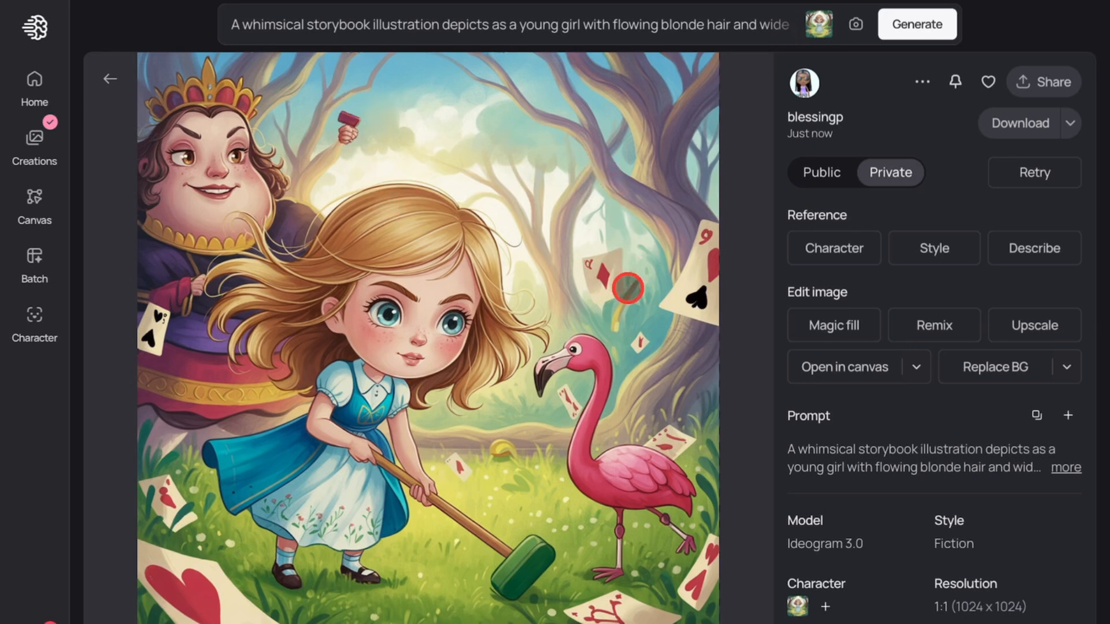
key(Right)
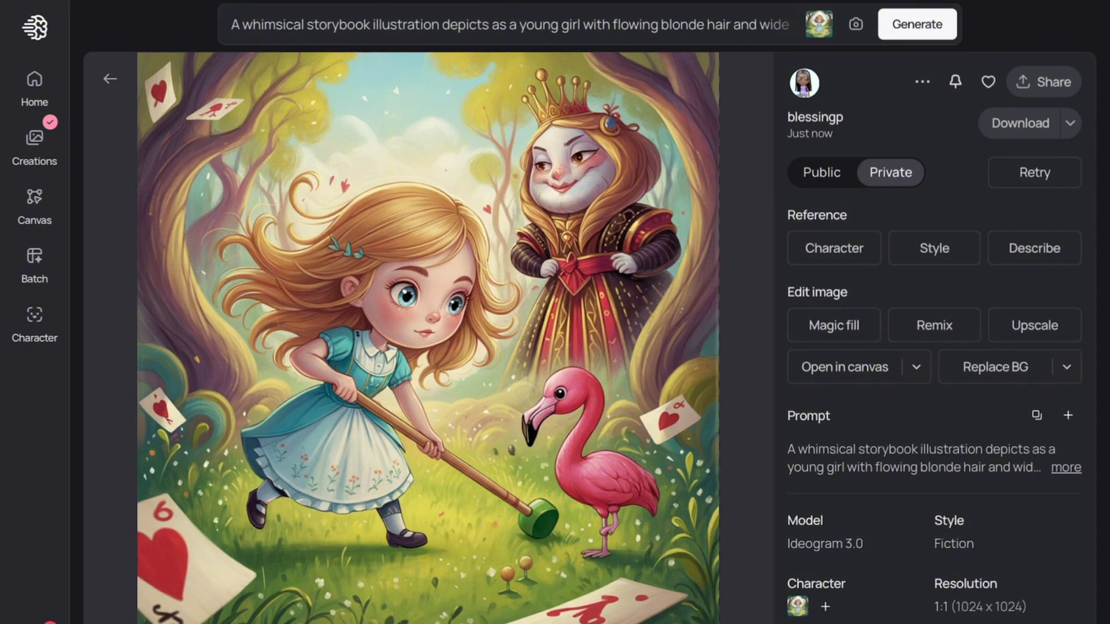
key(Right)
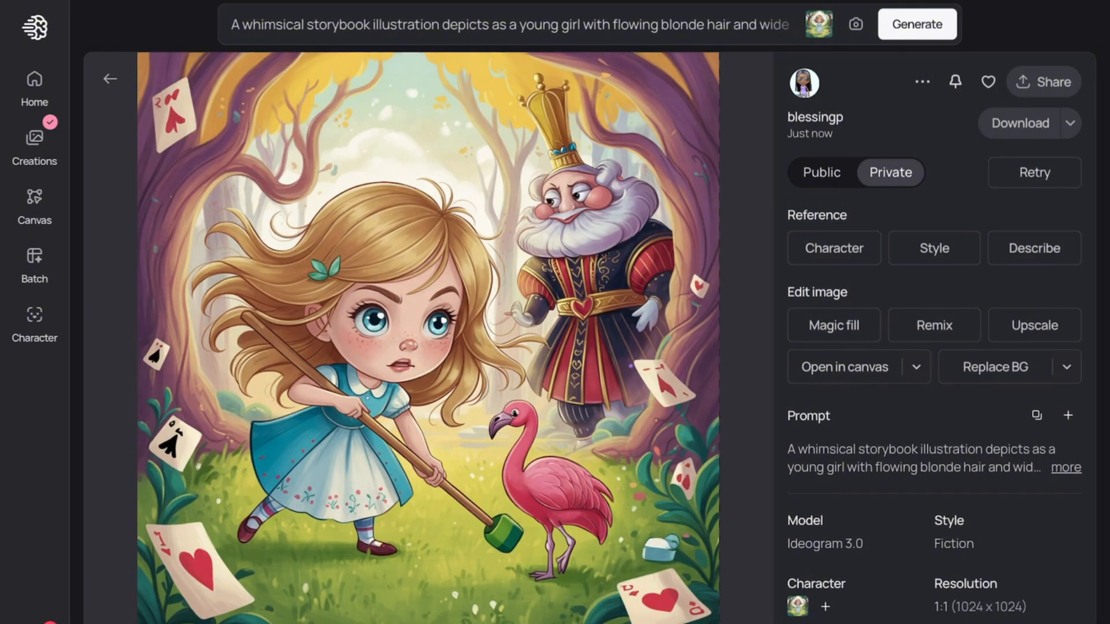
key(Right)
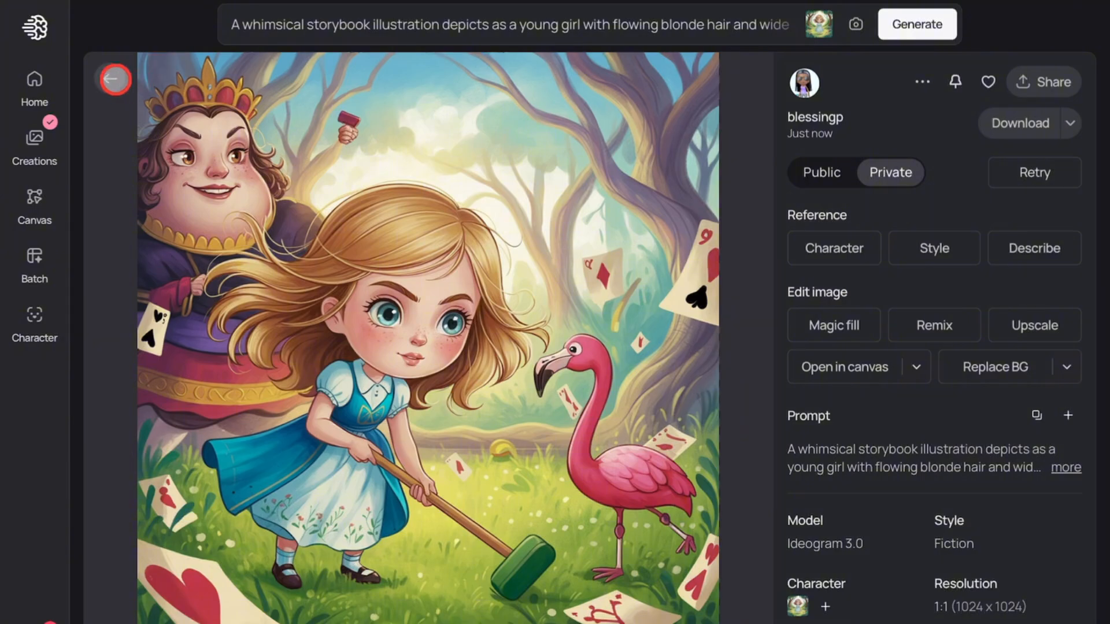
click(114, 79)
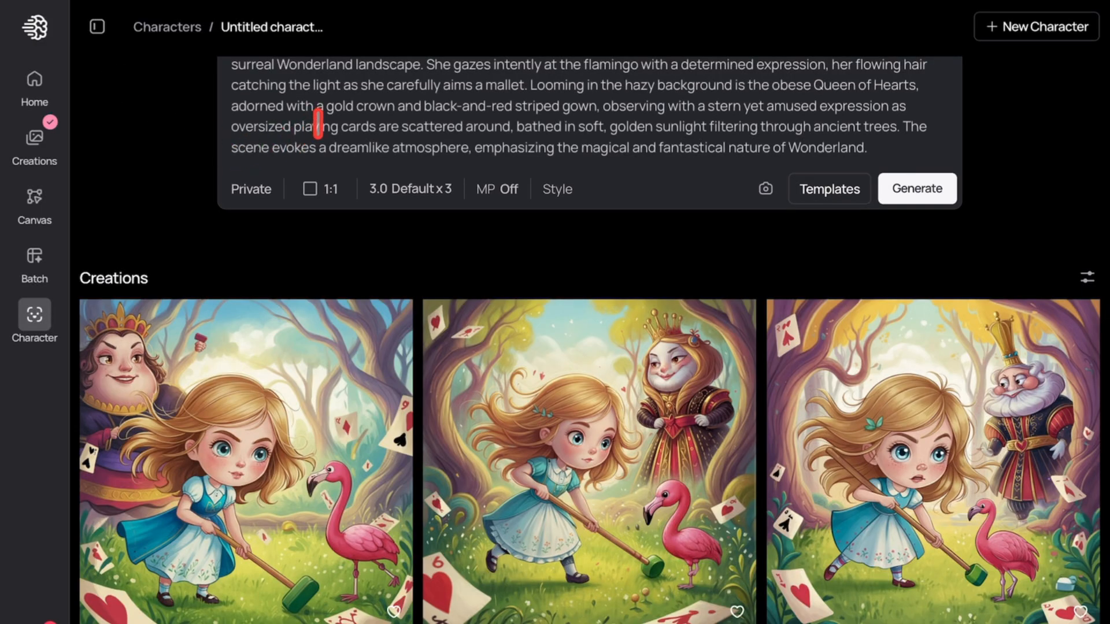
- Replace the prompt with the copied Victorian parlor scene of the girl on a burgundy velvet couch with a white rabbit, and generate it
scroll(1101, 182, up, 3)
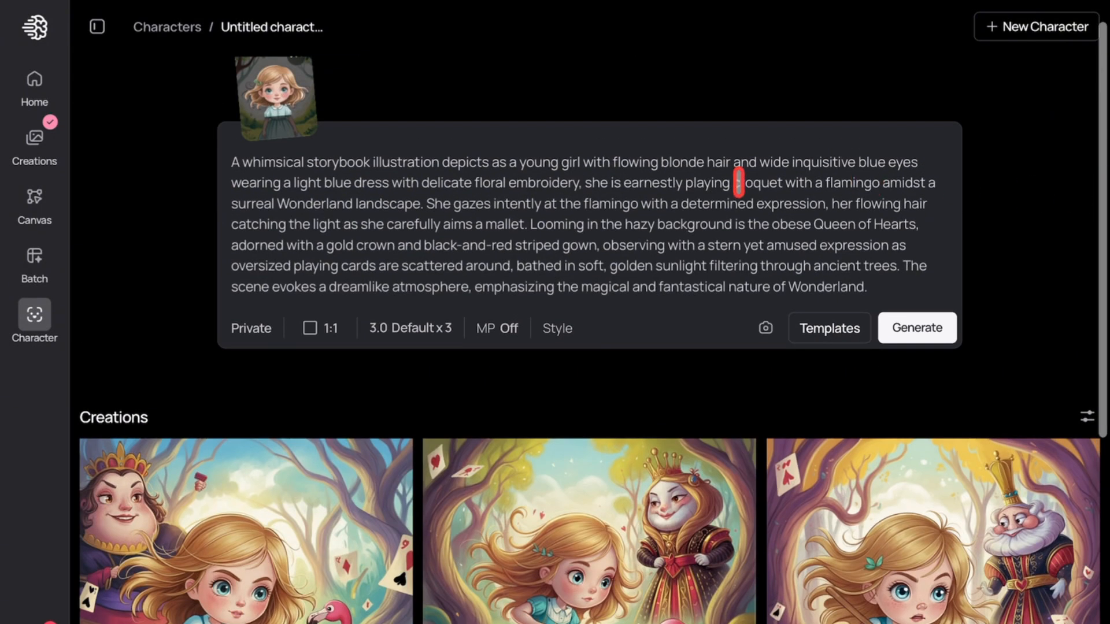
click(693, 182)
key(ctrl+a)
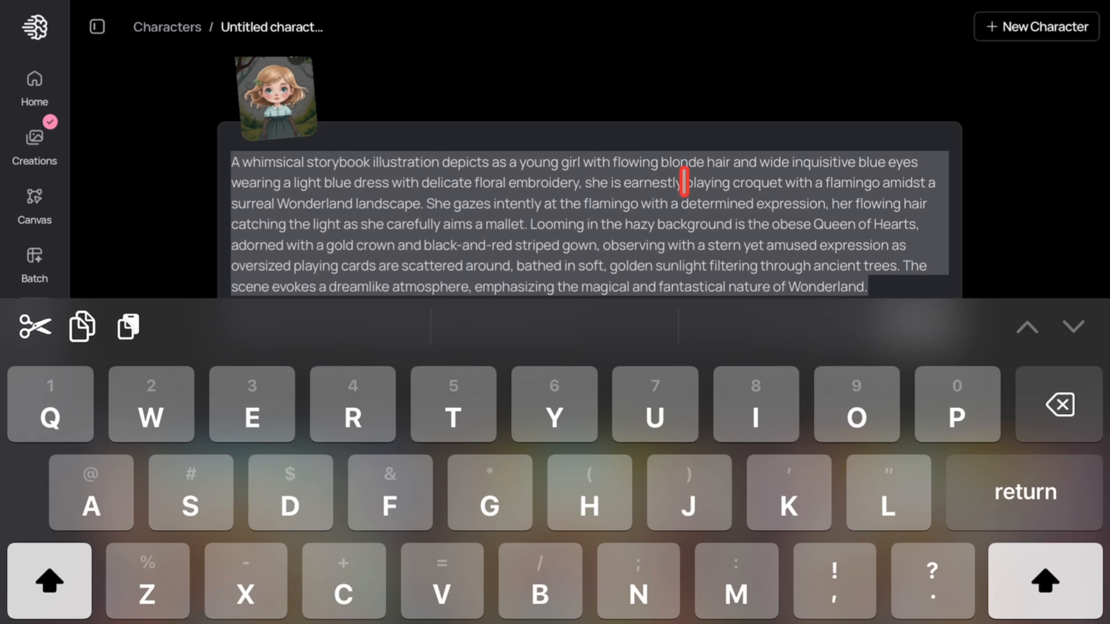
key(BackSpace)
click(127, 326)
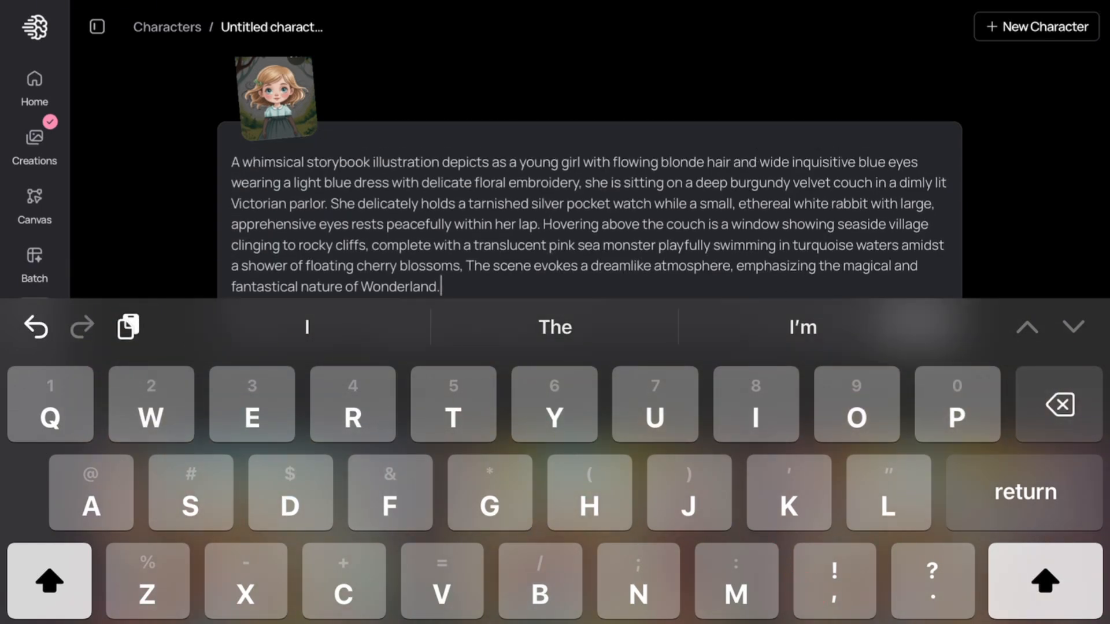
click(1011, 565)
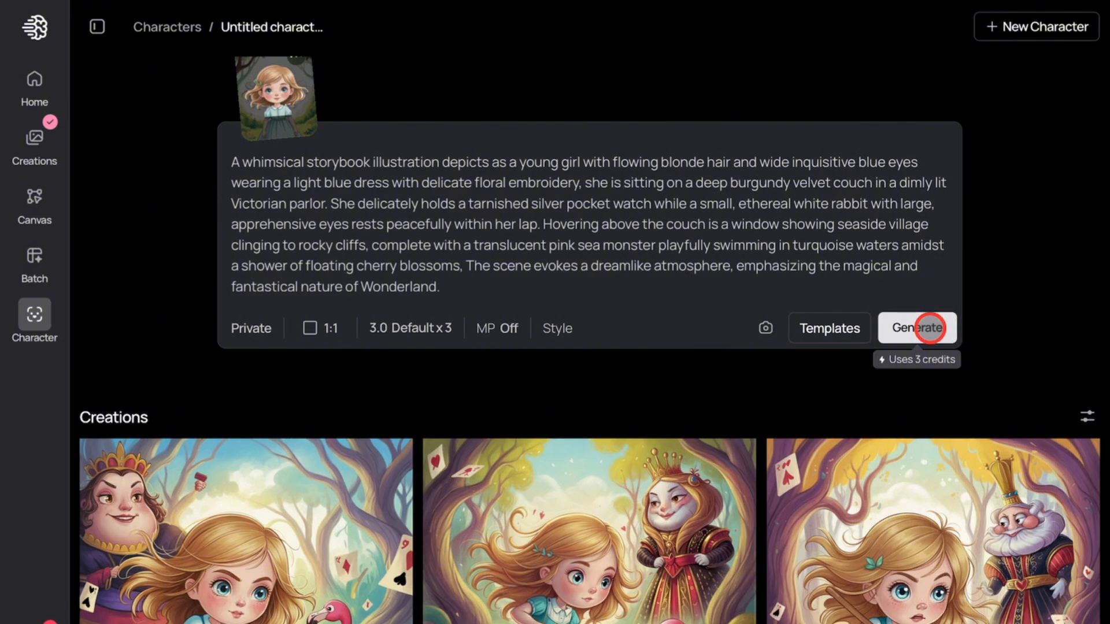
click(929, 328)
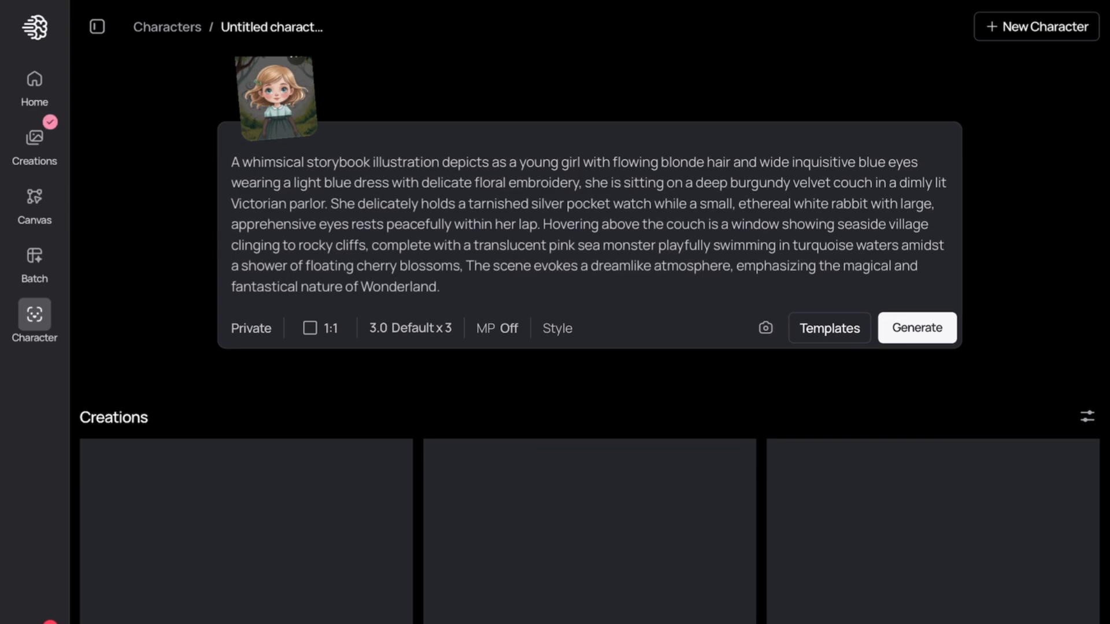
- Examine the generated Victorian parlor illustrations at full size and compare them with the expanded prompt text
scroll(592, 176, down, 5)
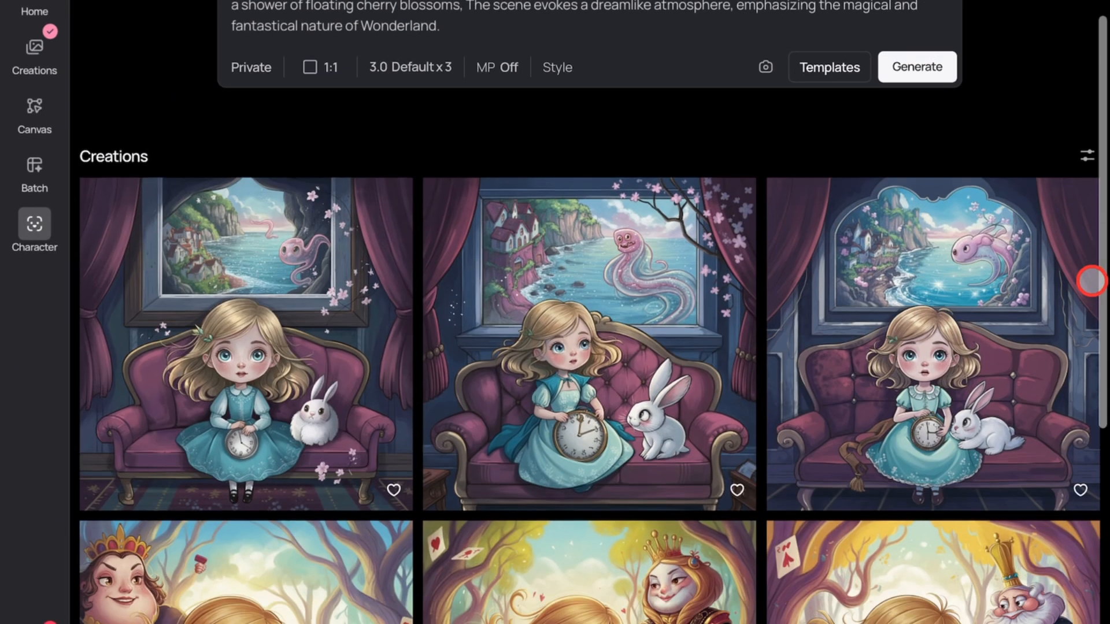
click(231, 297)
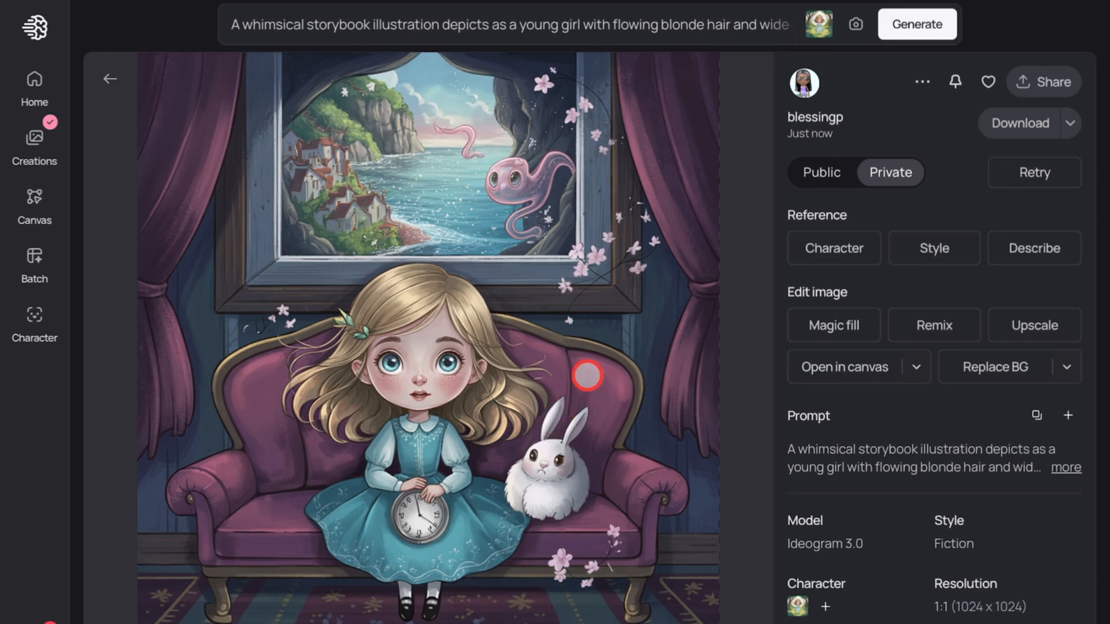
click(1063, 465)
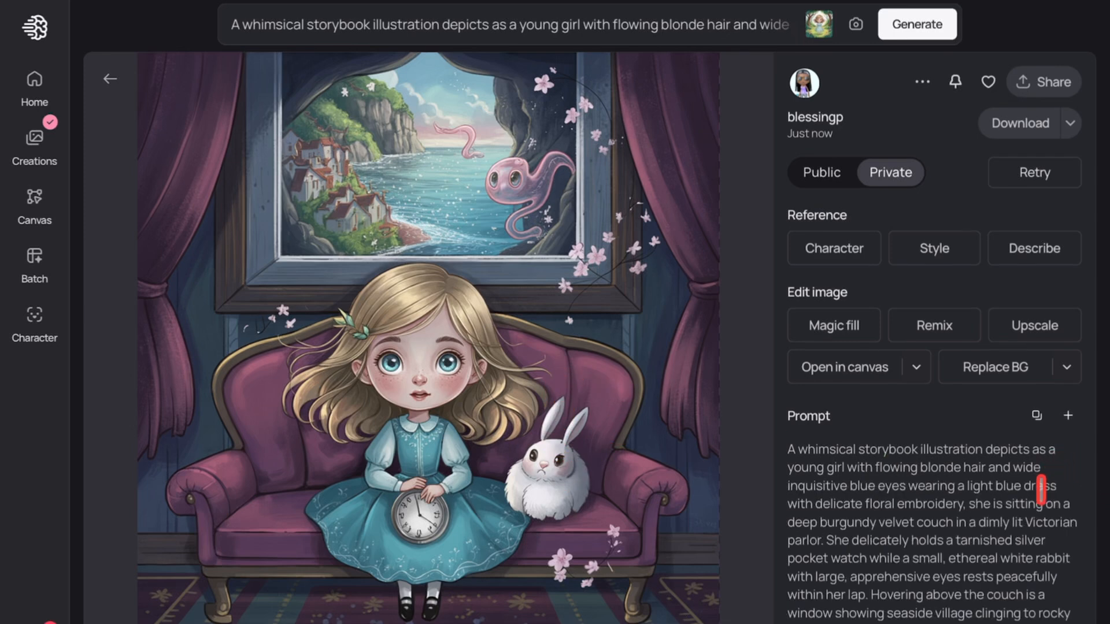
key(Right)
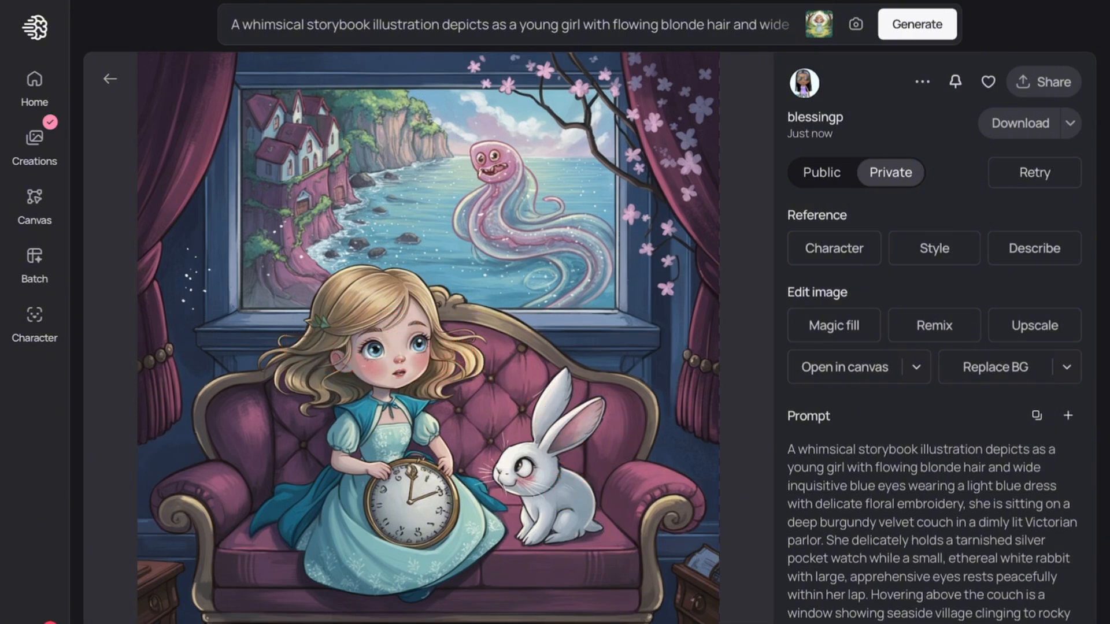
key(Right)
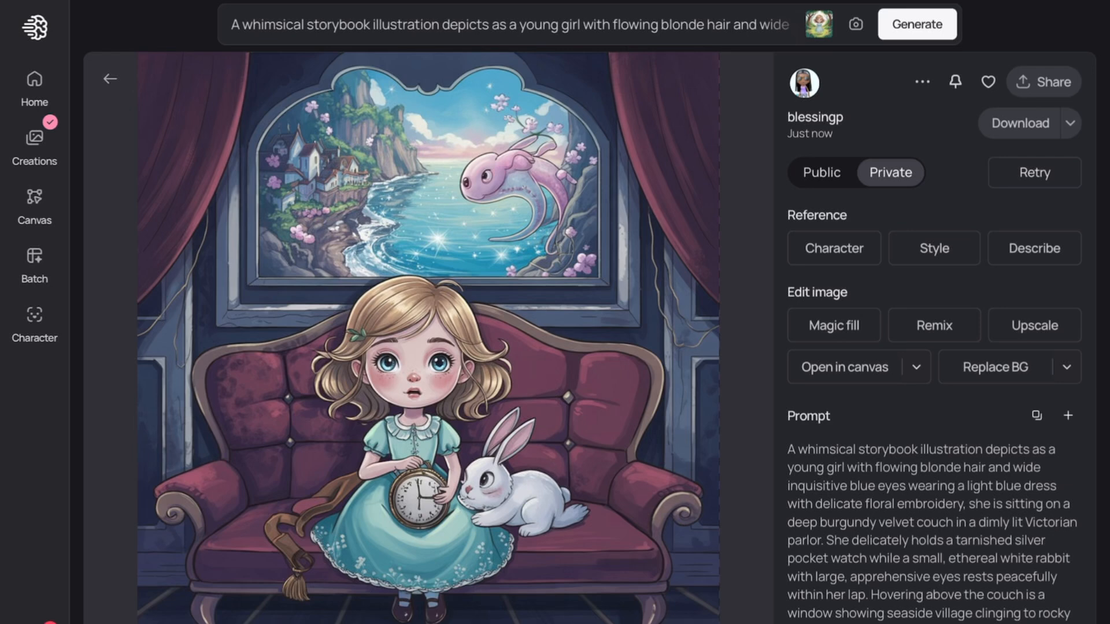
key(Right)
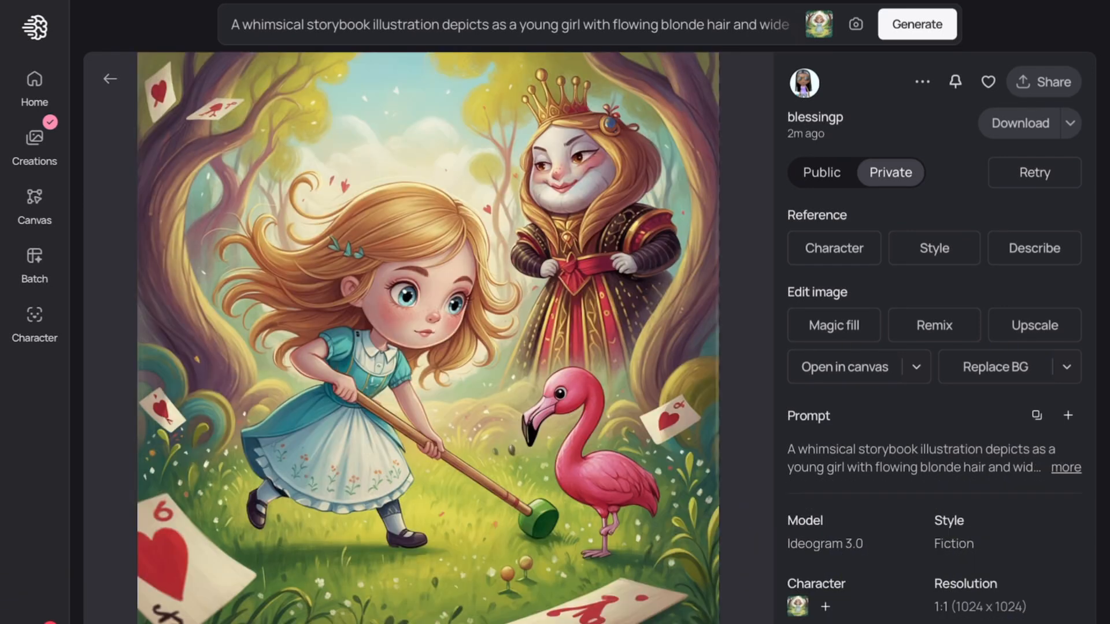
- Download the parlor illustration of the girl whose white rabbit leans on her lap beneath the arched seascape window, and return to the character page
key(Left)
click(115, 83)
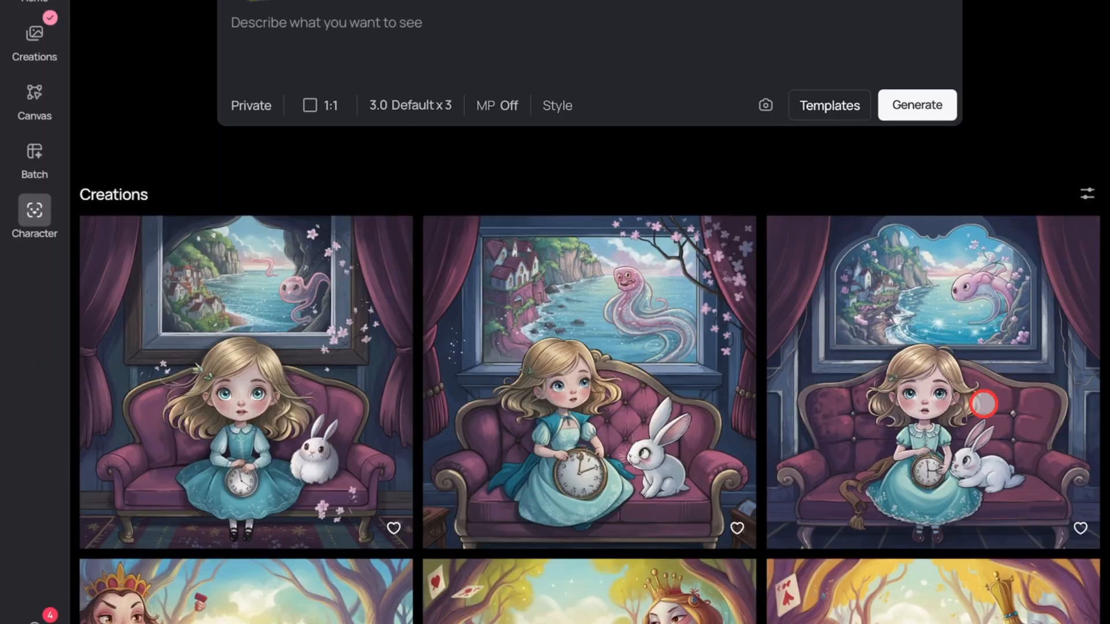
click(984, 403)
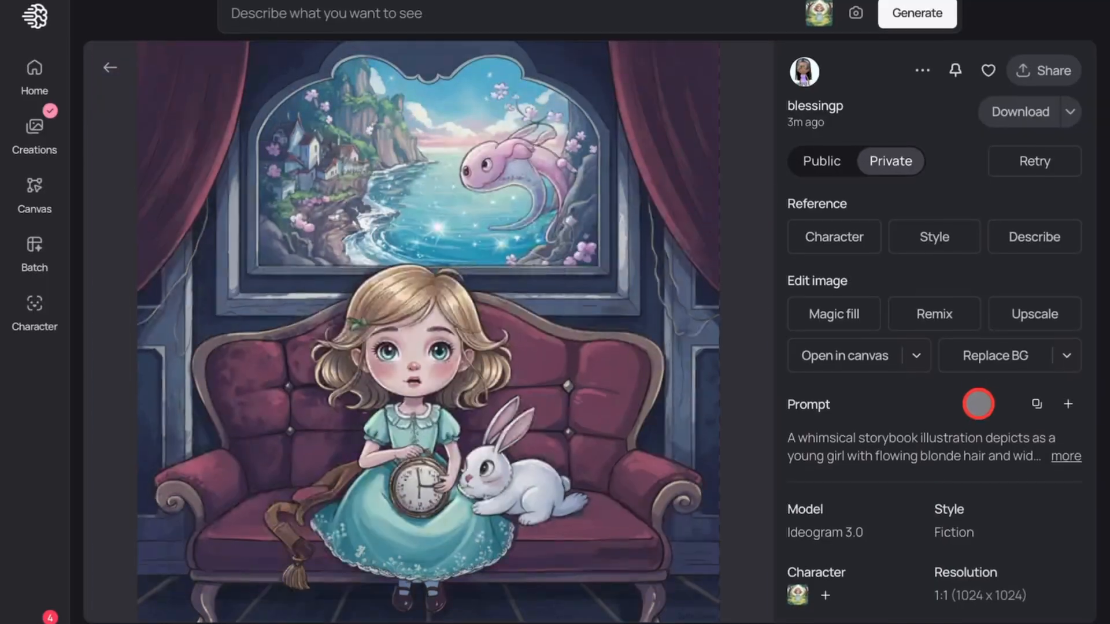
click(1051, 109)
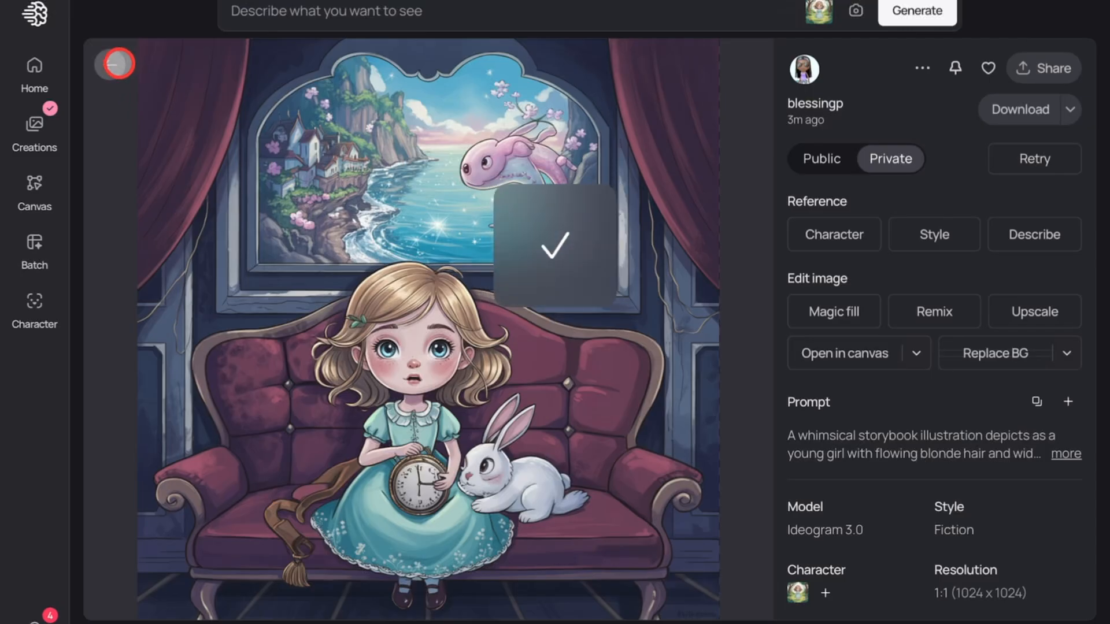
click(119, 63)
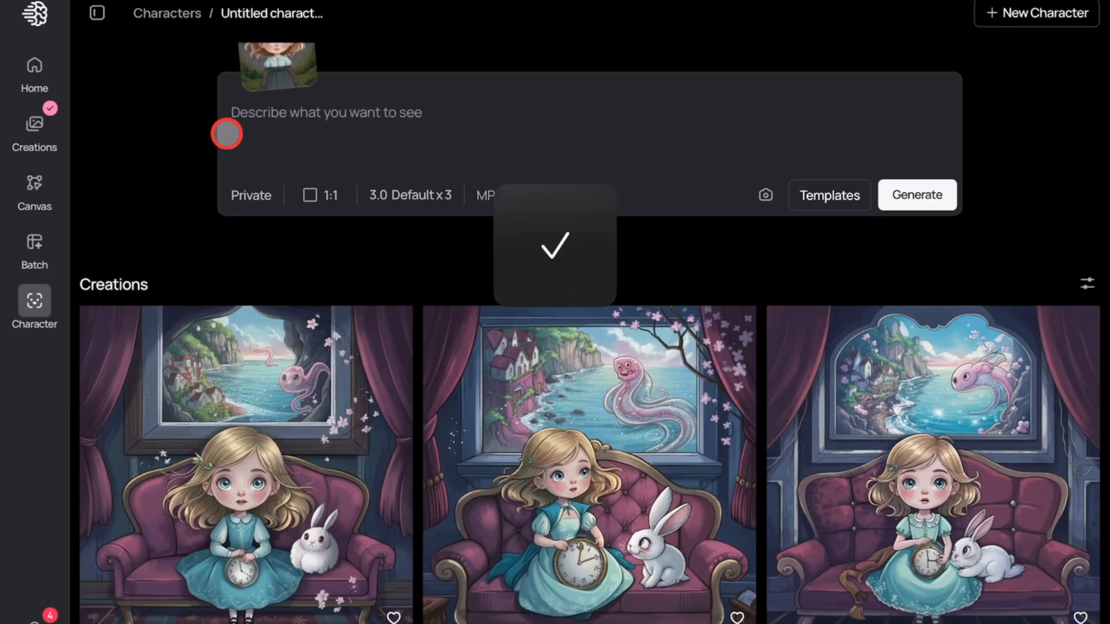
- Upload the saved Victorian parlor illustration from the photo library as the image to edit
scroll(1060, 192, up, 2)
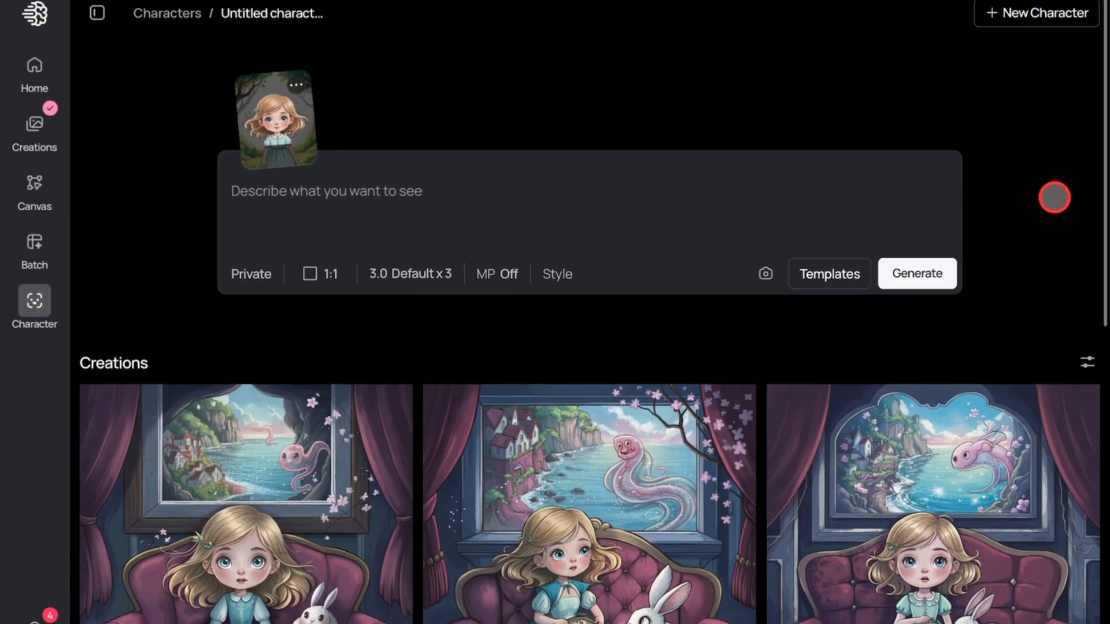
click(766, 270)
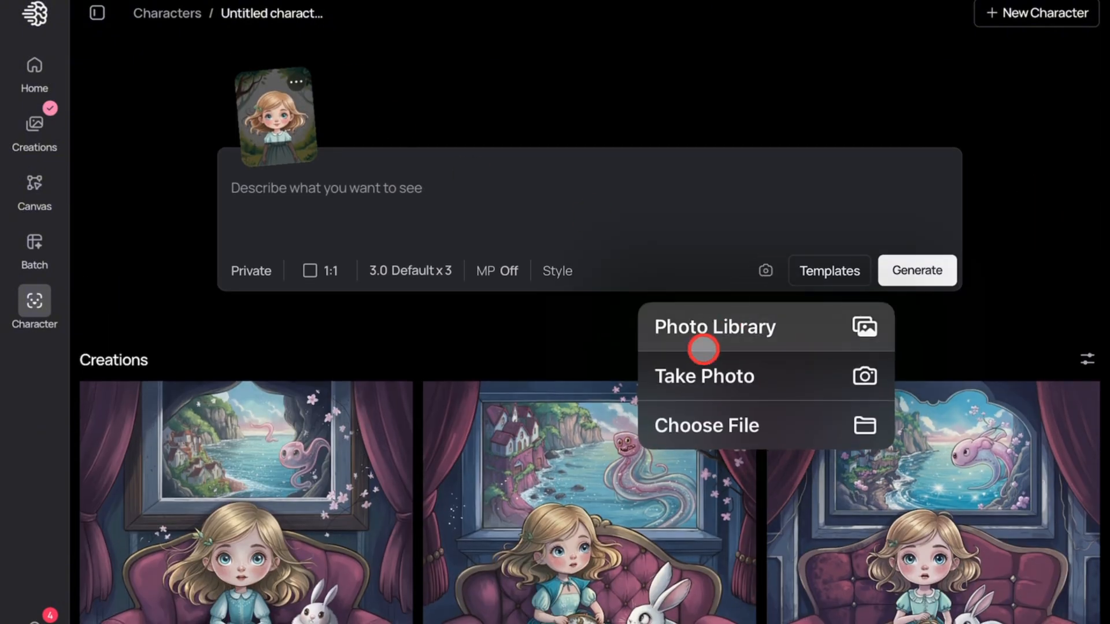
click(709, 326)
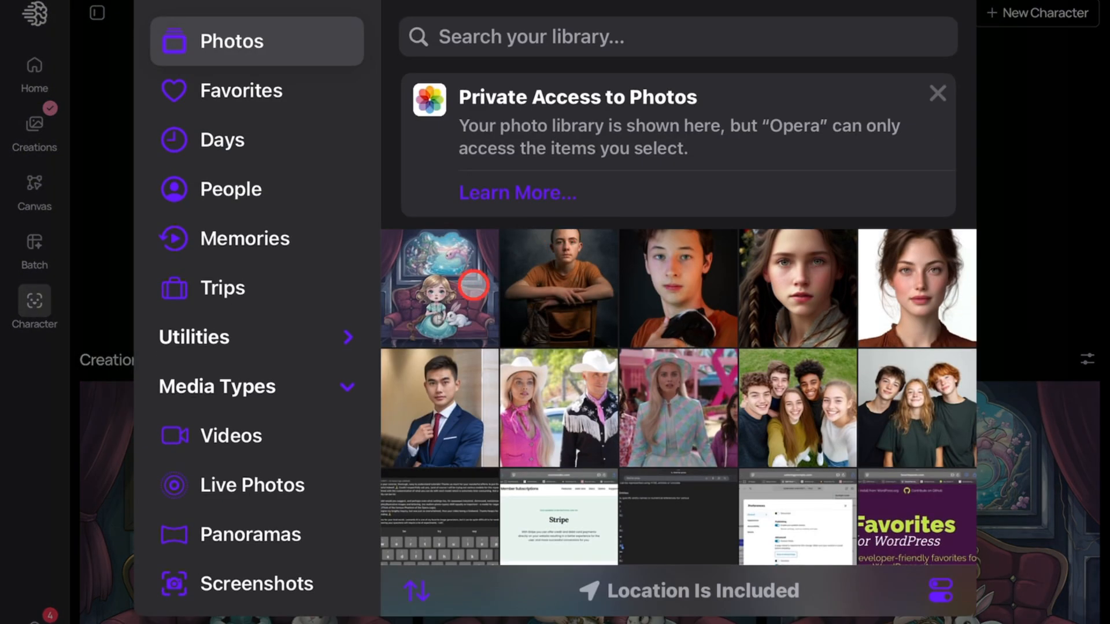
click(441, 294)
click(807, 13)
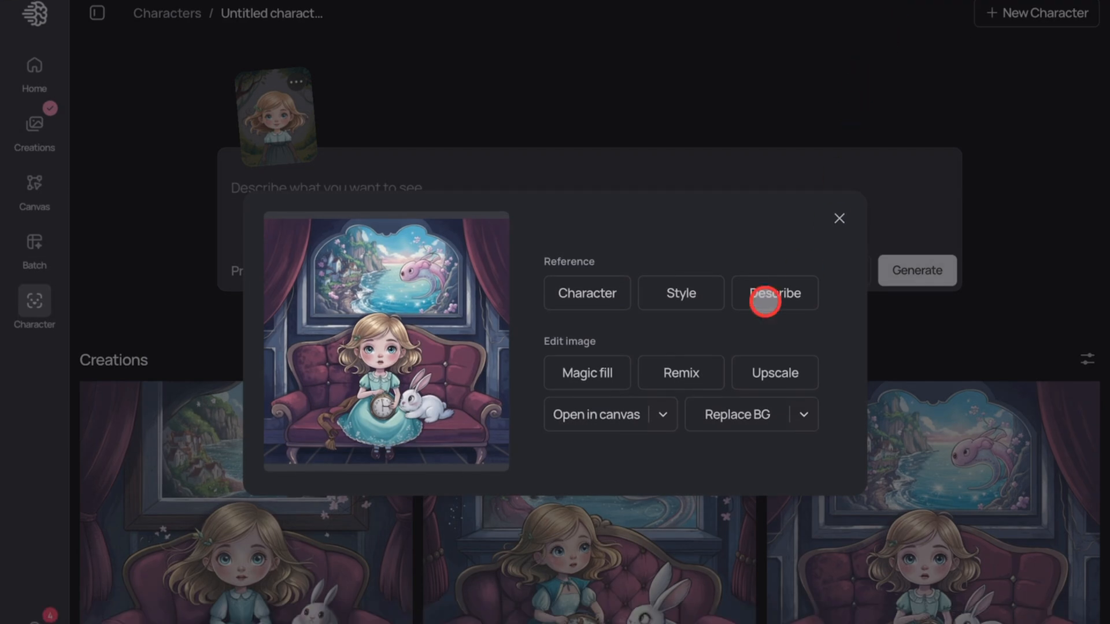
- Start a Magic Fill on the uploaded parlor illustration and mask the girl's face and hair as the area to change
click(596, 382)
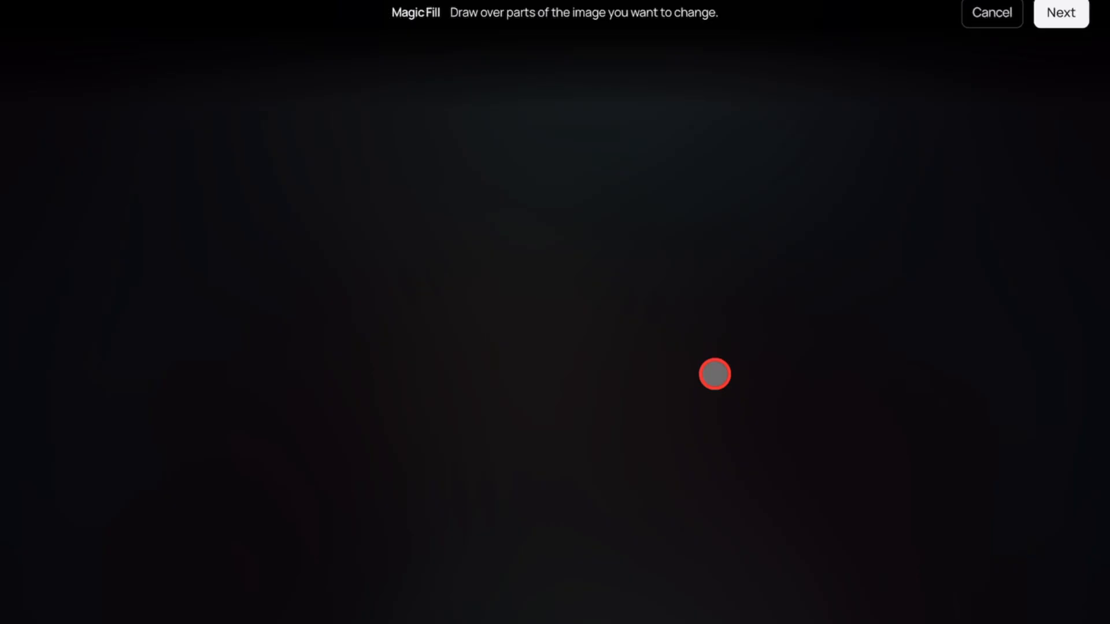
mouse_move(491, 425)
mouse_down()
mouse_move(462, 394)
mouse_move(500, 342)
mouse_move(567, 318)
mouse_move(620, 396)
mouse_move(579, 423)
mouse_move(556, 380)
mouse_move(524, 377)
mouse_move(552, 436)
mouse_up()
click(1055, 15)
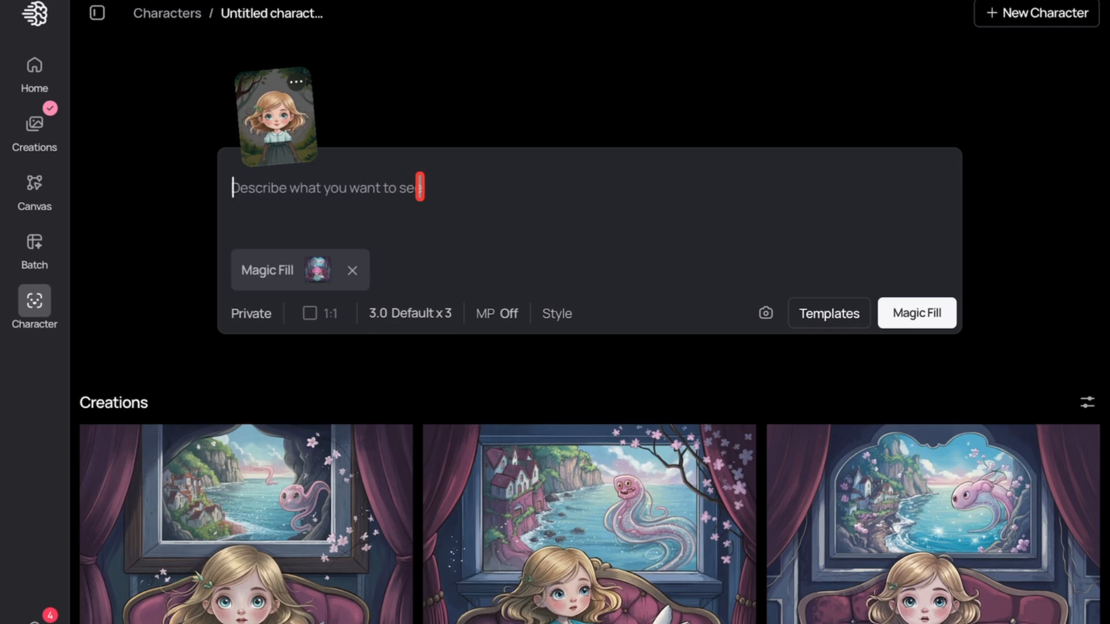
- Enter the Victorian parlor scene prompt with the burgundy velvet couch, pocket watch and white rabbit, and generate the Magic Fill
text(A whimsical storybook illustration depicts as a young girl with flowing blonde hair and wide inquisitive blue eyes wearing a light blue dress with delicate floral embroidery, she is sitting on a deep burgundy velvet couch in a dimly lit Victorian parlor. She delicately holds a tarnished silver pocket watch while a small, ethereal white rabbit with large, apprehensive eyes rests peacefully within her lap. Hovering above the couch is a window showing seaside village clinging to rocky cliffs, complete with a translucent pink sea monster playfully swimming in turquoise waters amidst a shower of floating cherry blossoms, The scene evokes a dreamlike atmosphere, emphasizing the magical and fantastical nature of Wonderland.)
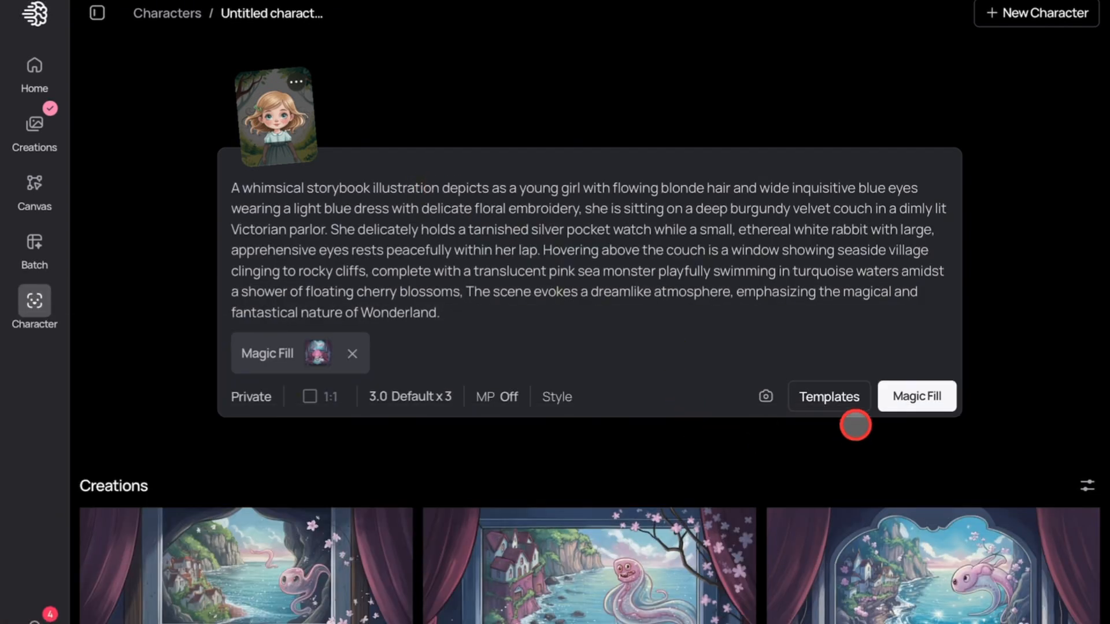
click(919, 394)
scroll(1101, 258, down, 2)
scroll(1035, 283, down, 5)
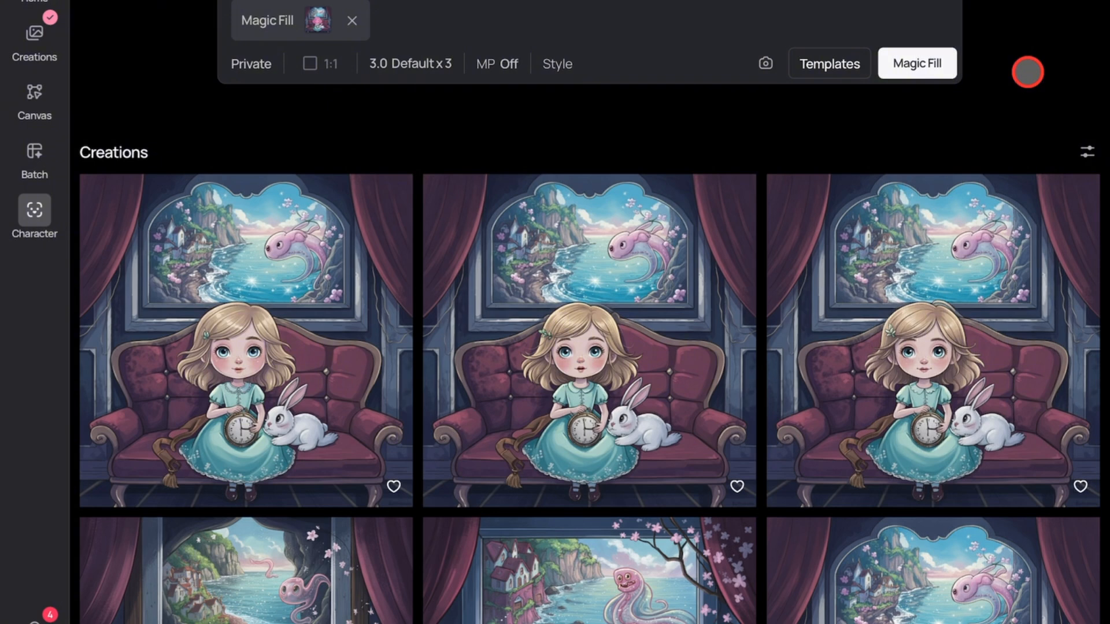
- Examine the Magic Fill parlor results and the earlier croquet and rabbit-hole illustrations at full size for character consistency, and return to the character page
scroll(781, 310, down, 3)
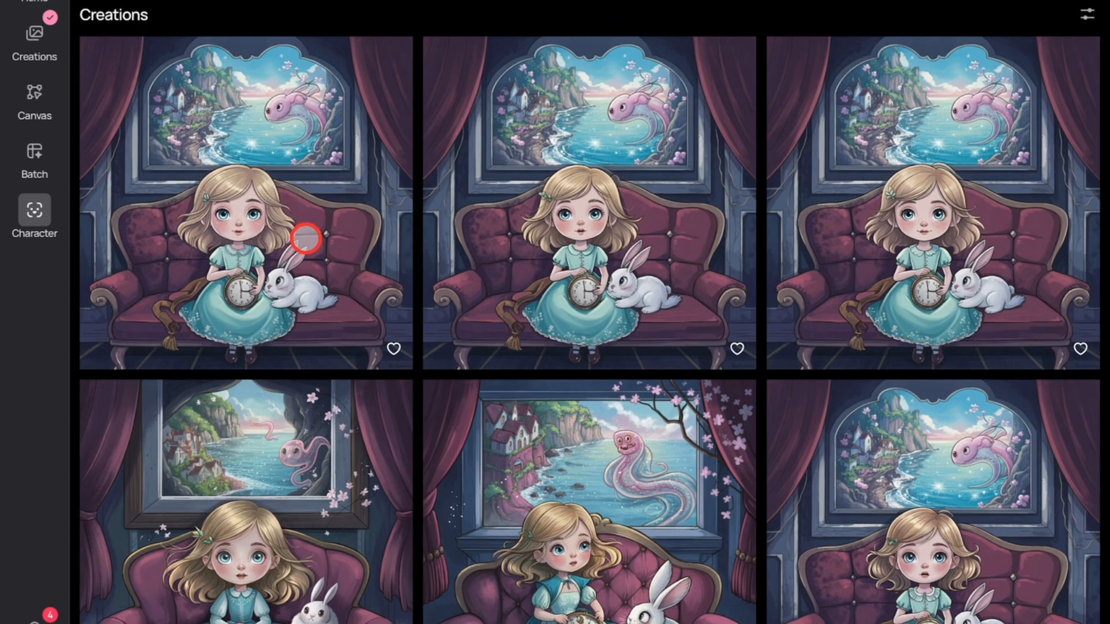
click(305, 238)
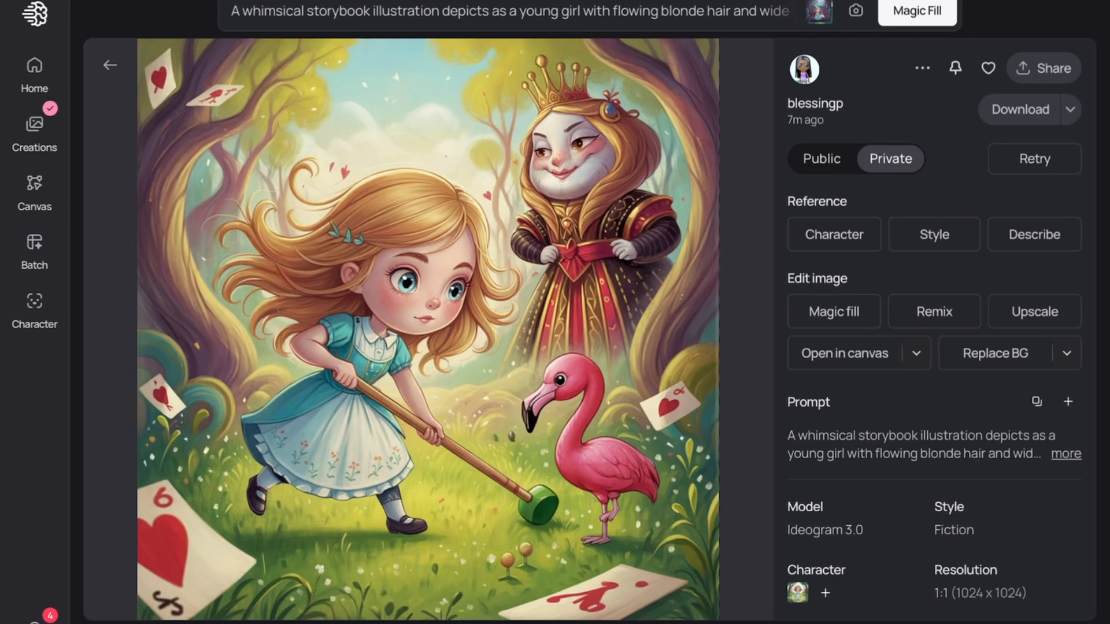
key(Right)
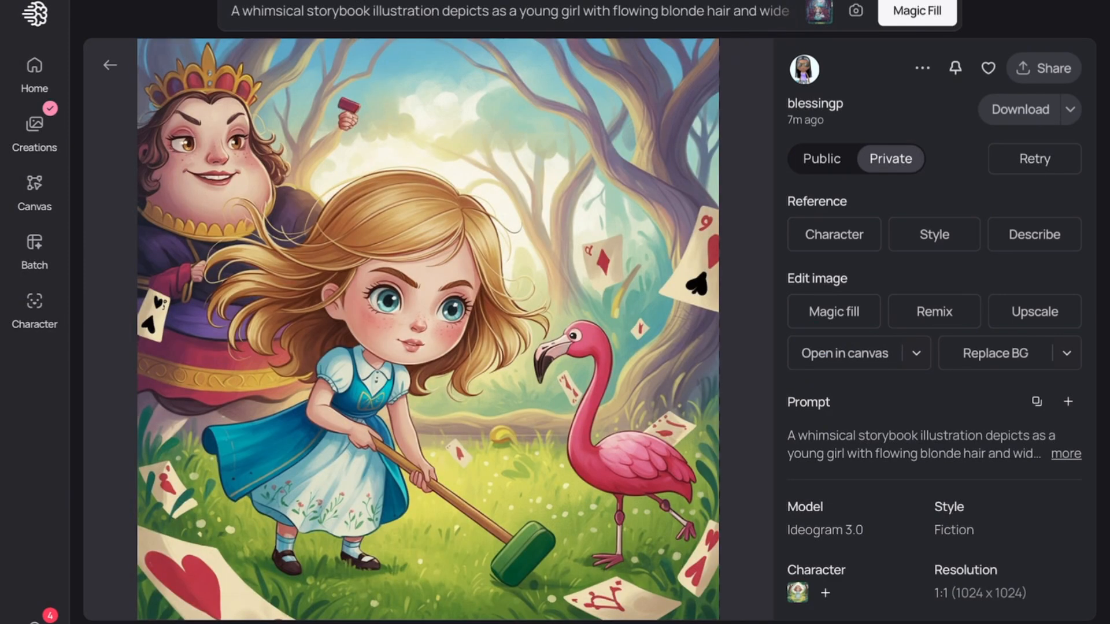
key(Right)
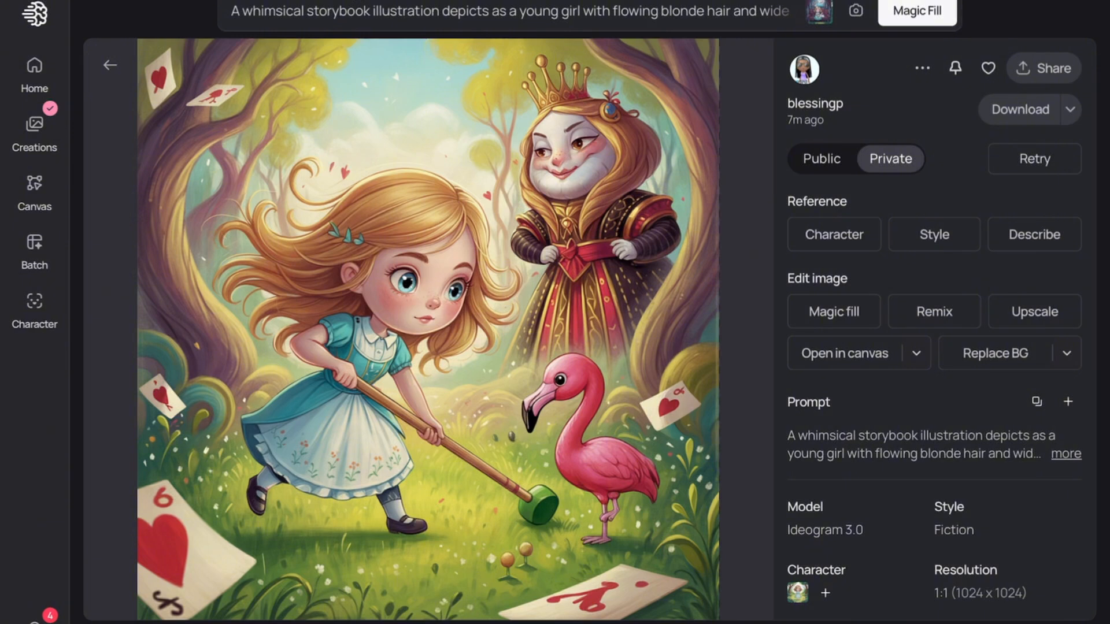
key(Right)
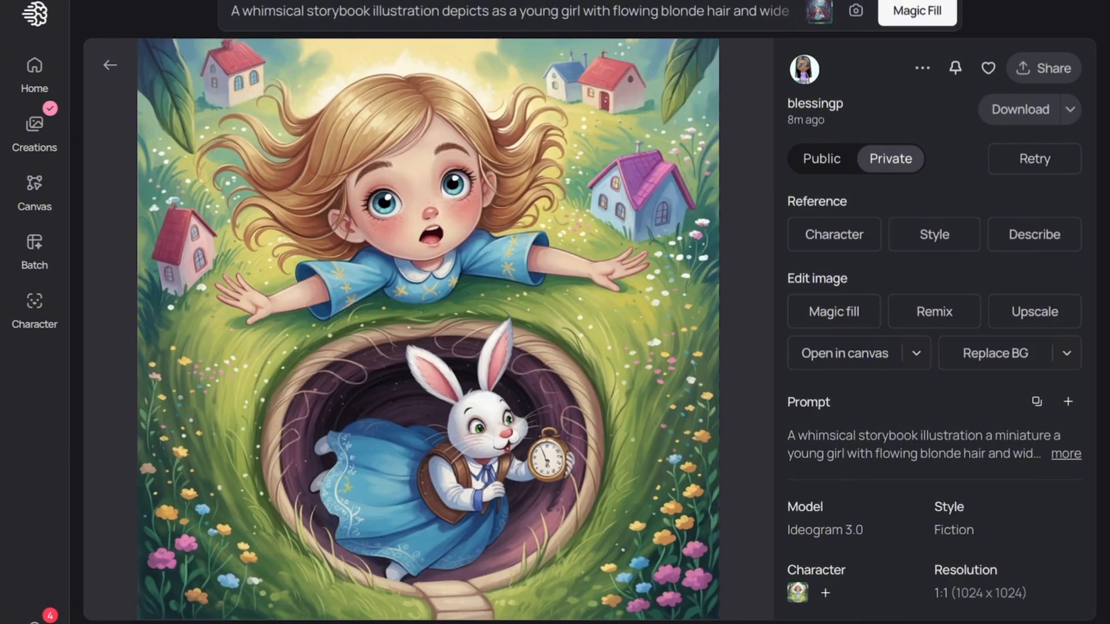
key(Right)
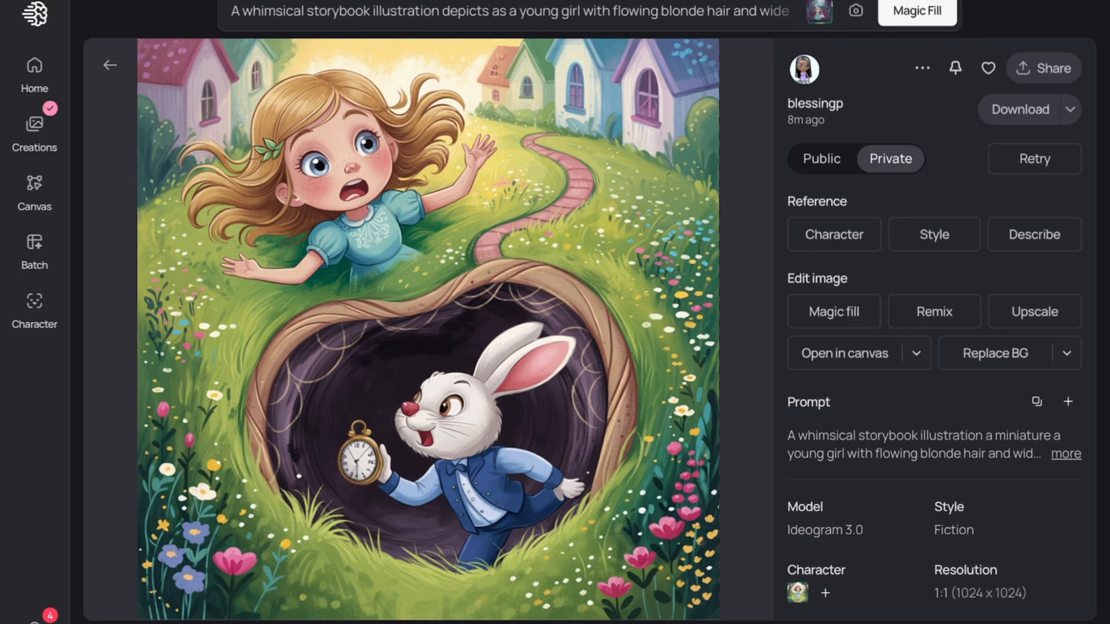
key(Right)
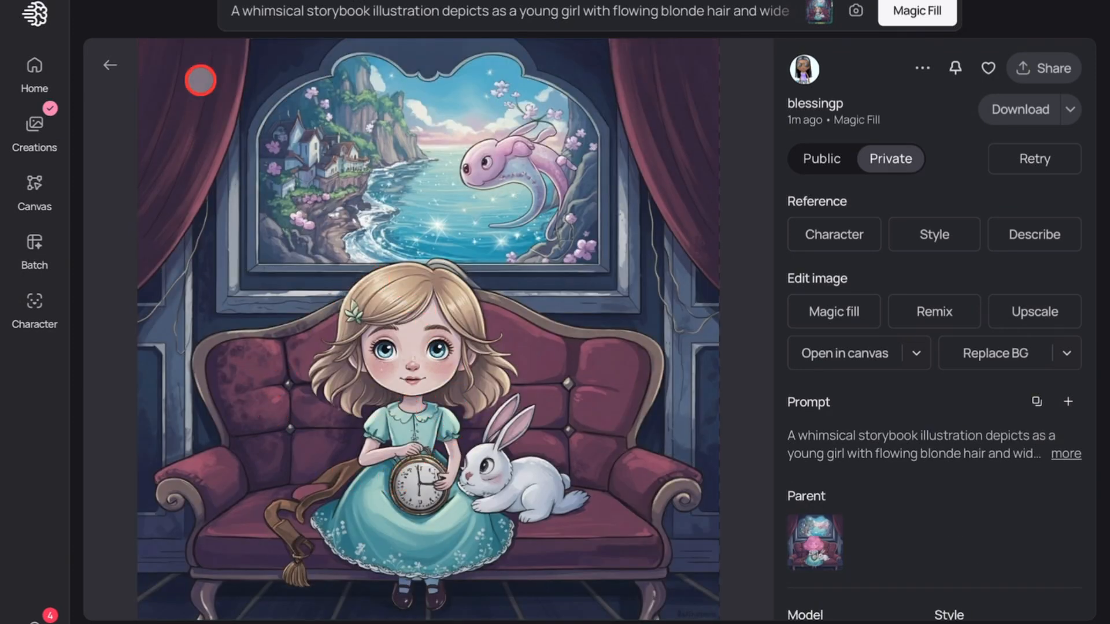
click(108, 65)
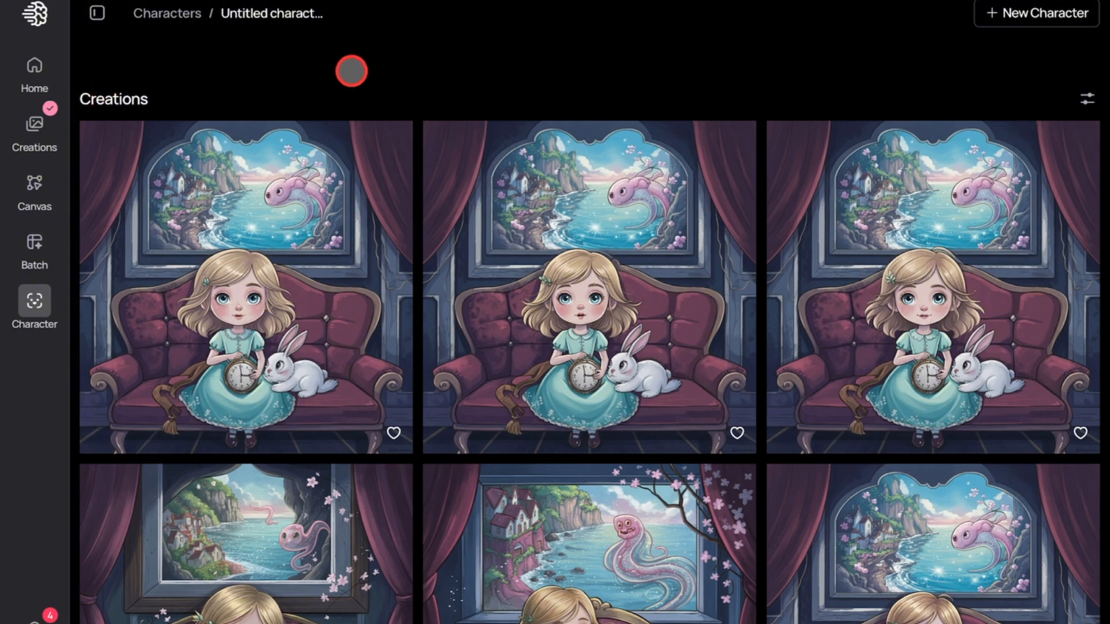